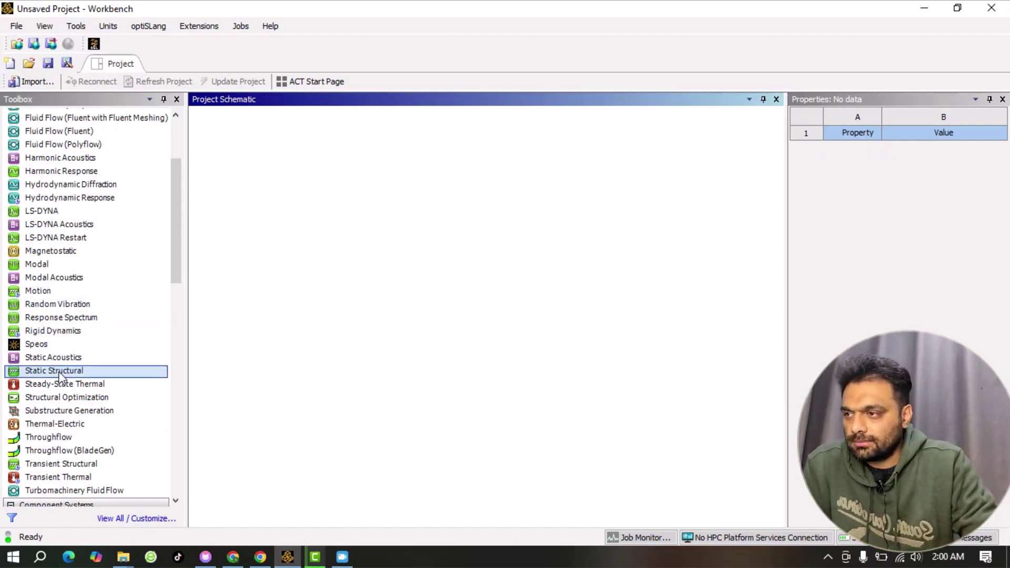
Add a Static Structural analysis system to the empty project schematic
left_click_drag(48, 374, 285, 172)
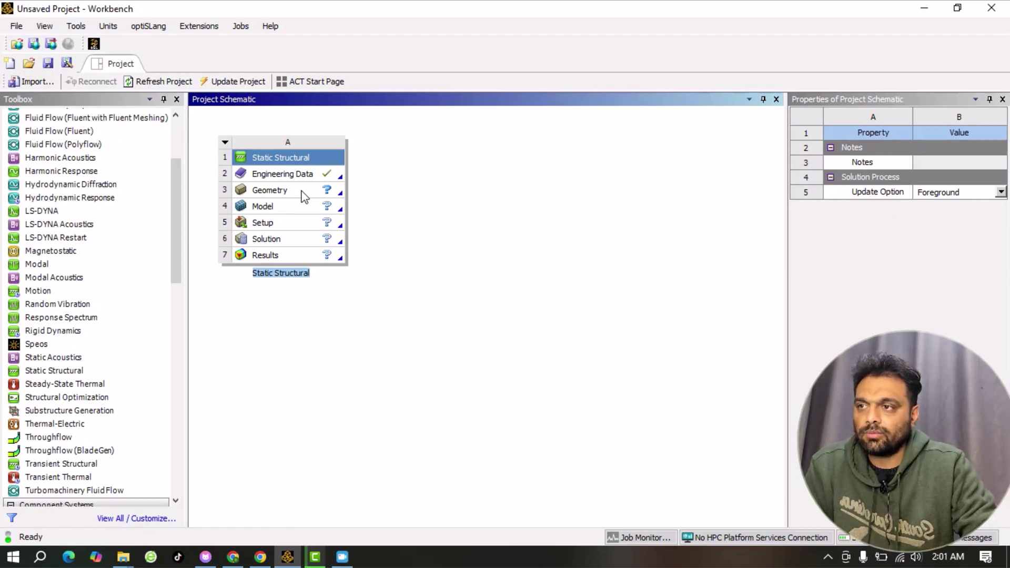
left_click(273, 194)
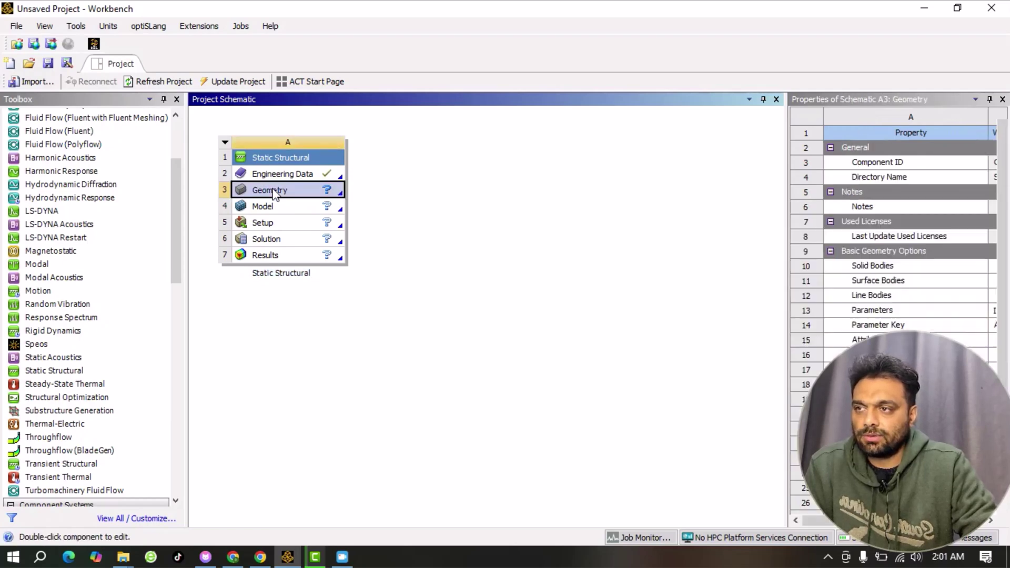
right_click(273, 191)
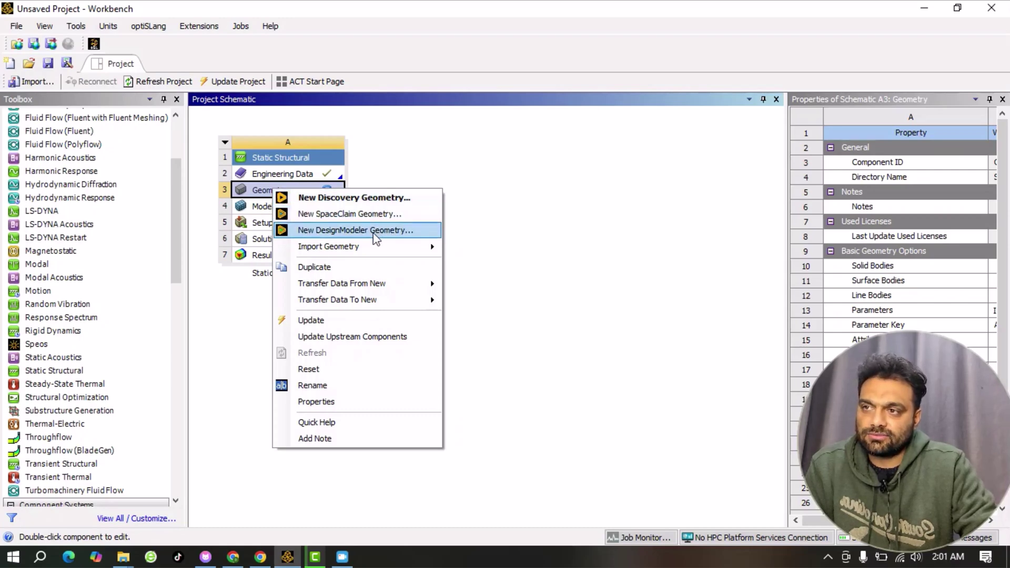
left_click(431, 163)
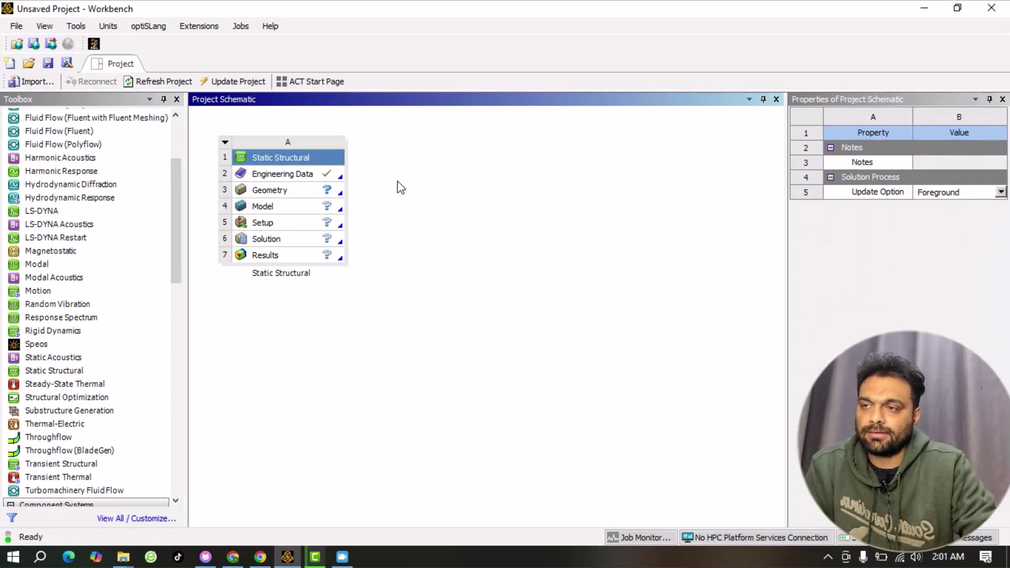
Import the Solidfile1 file from the Desktop as the geometry of the Static Structural system
right_click(279, 193)
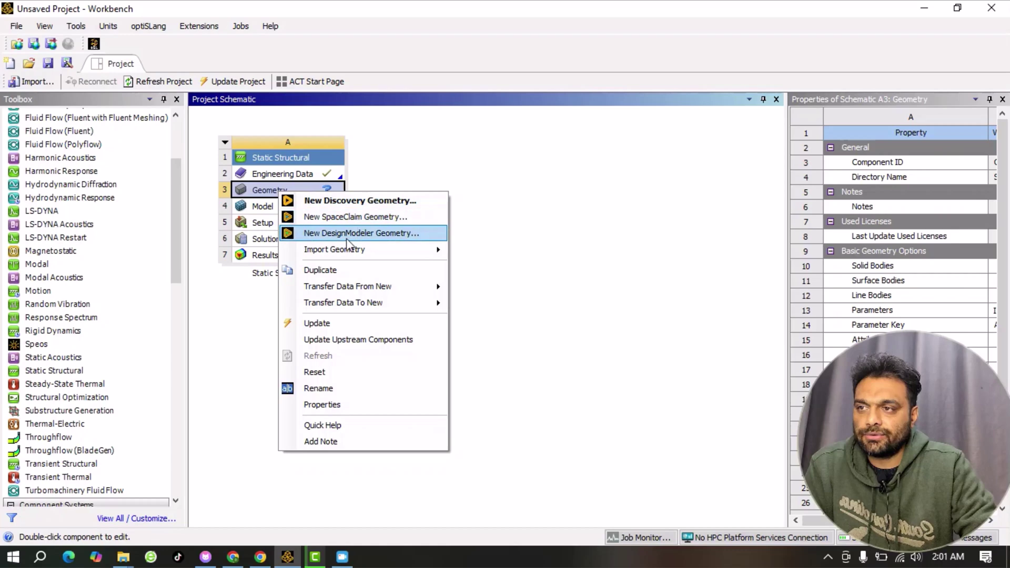
mouse_move(337, 249)
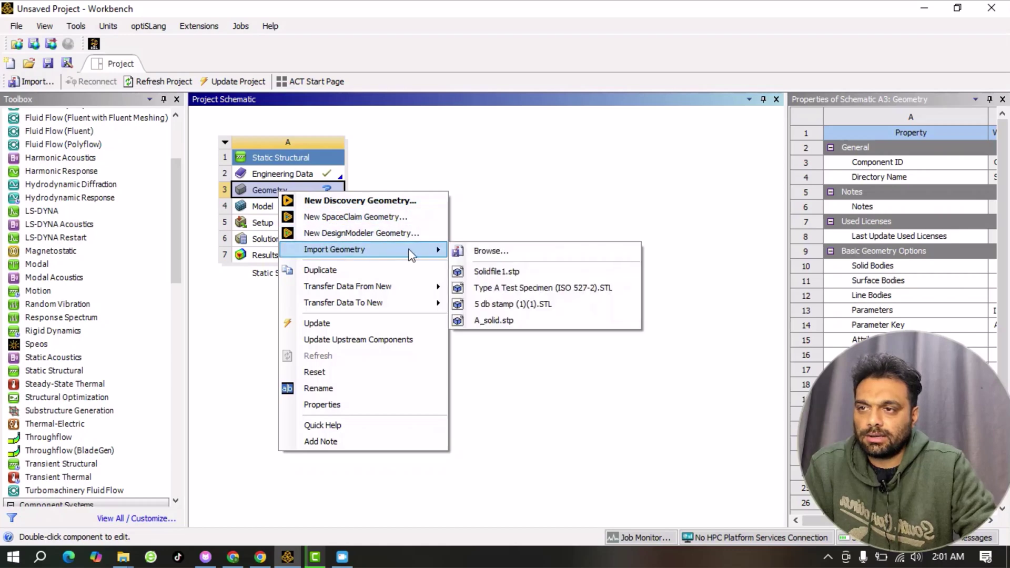
left_click(487, 252)
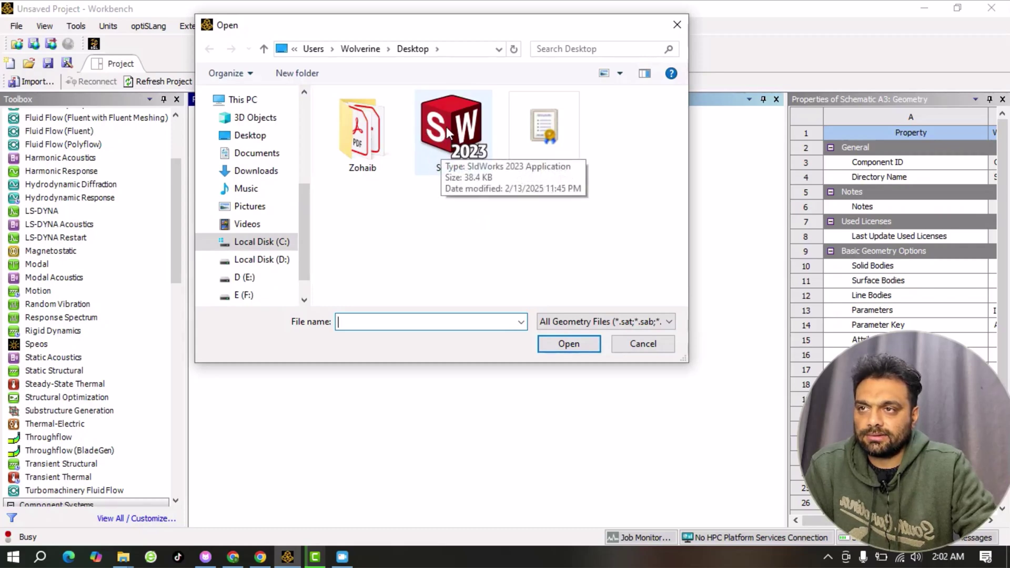
left_click(448, 132)
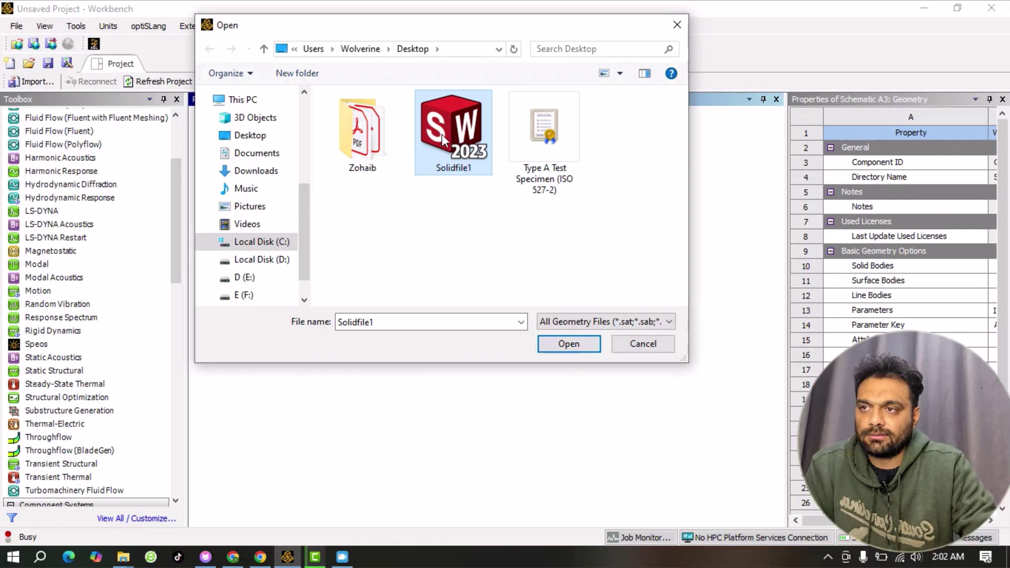
left_click(570, 344)
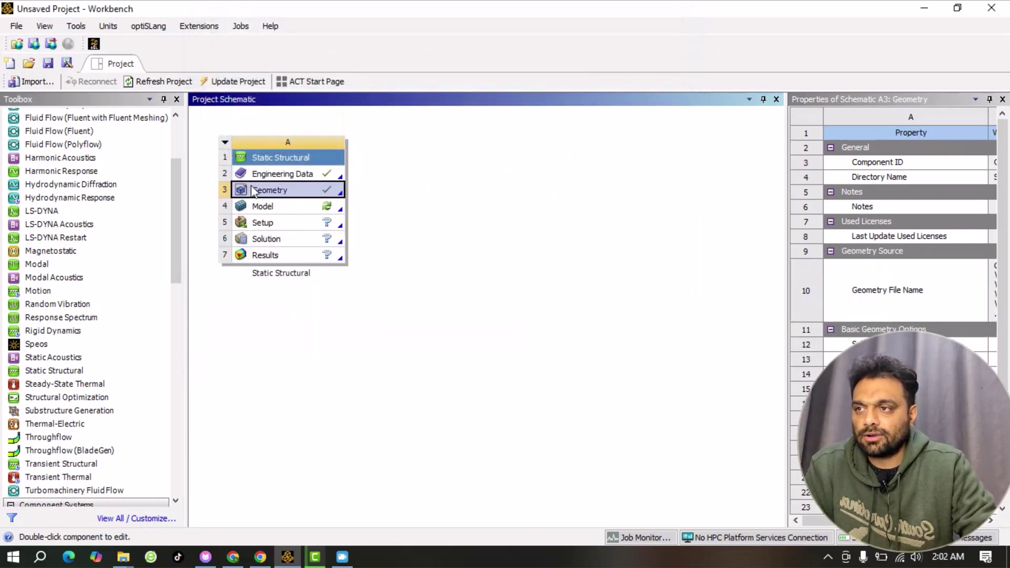
Open the system's Model in Mechanical and show the details of the imported Solidfile1 body
left_click(273, 210)
right_click(274, 210)
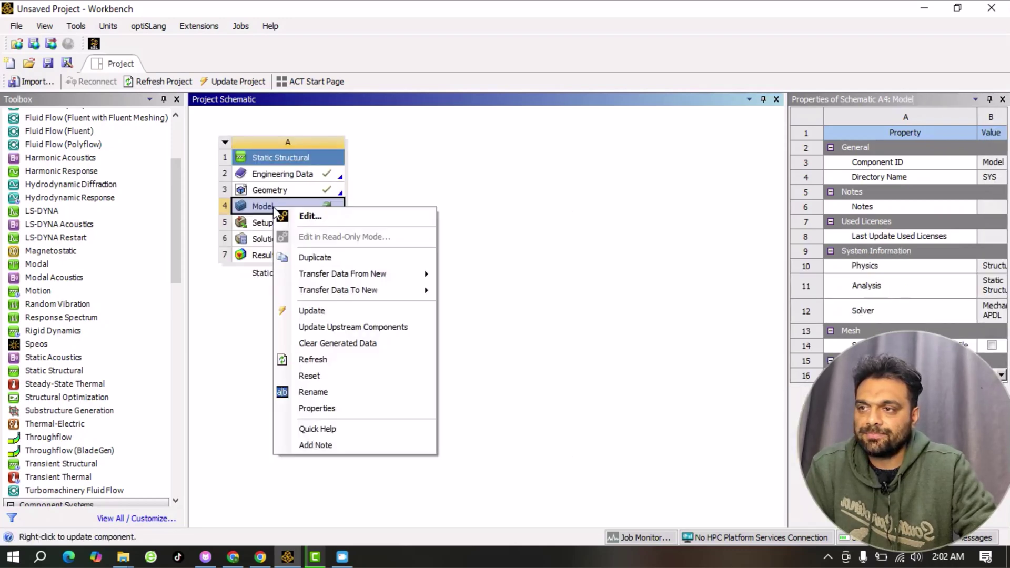
left_click(338, 221)
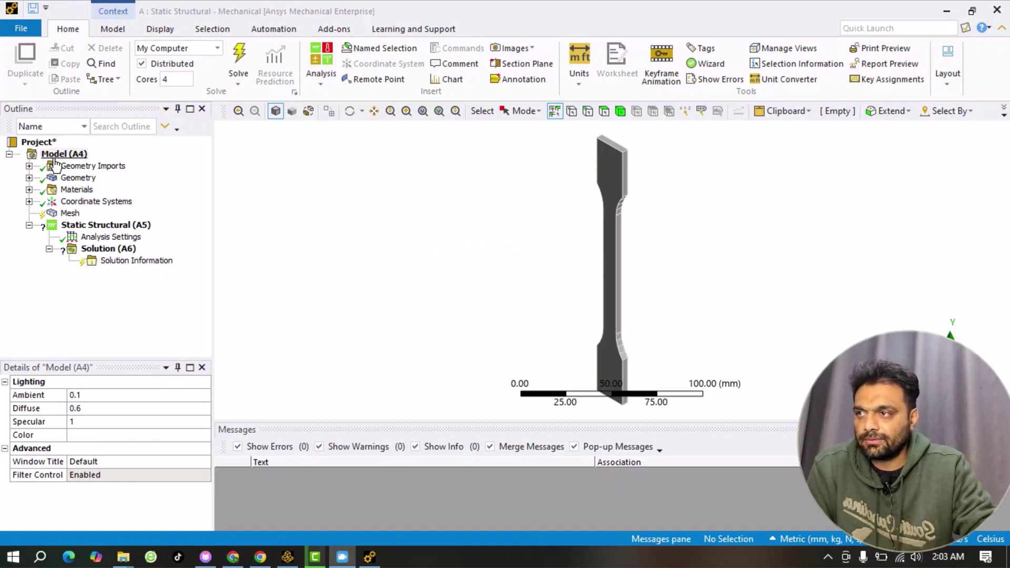
left_click(74, 179)
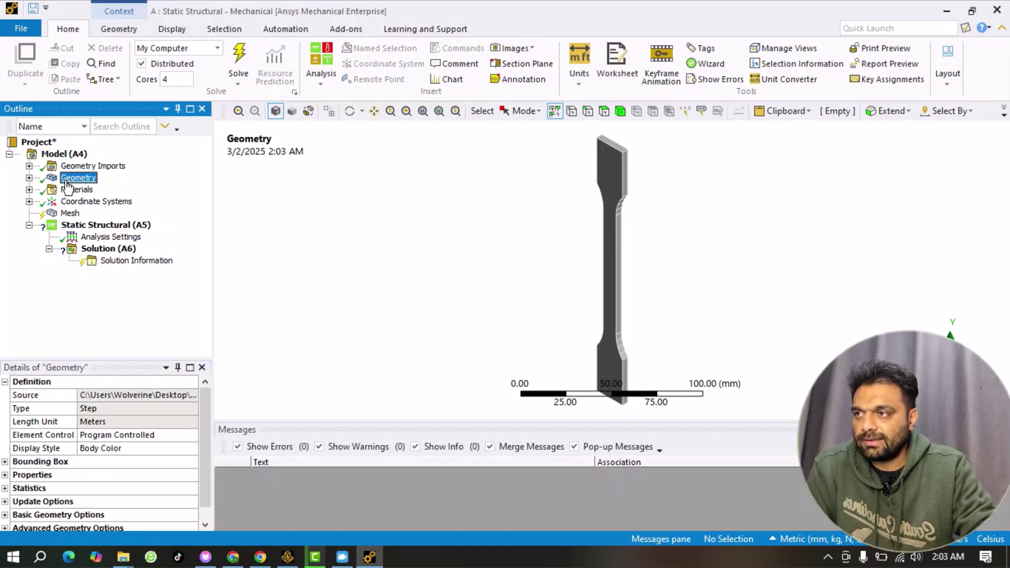
left_click(29, 177)
left_click(120, 192)
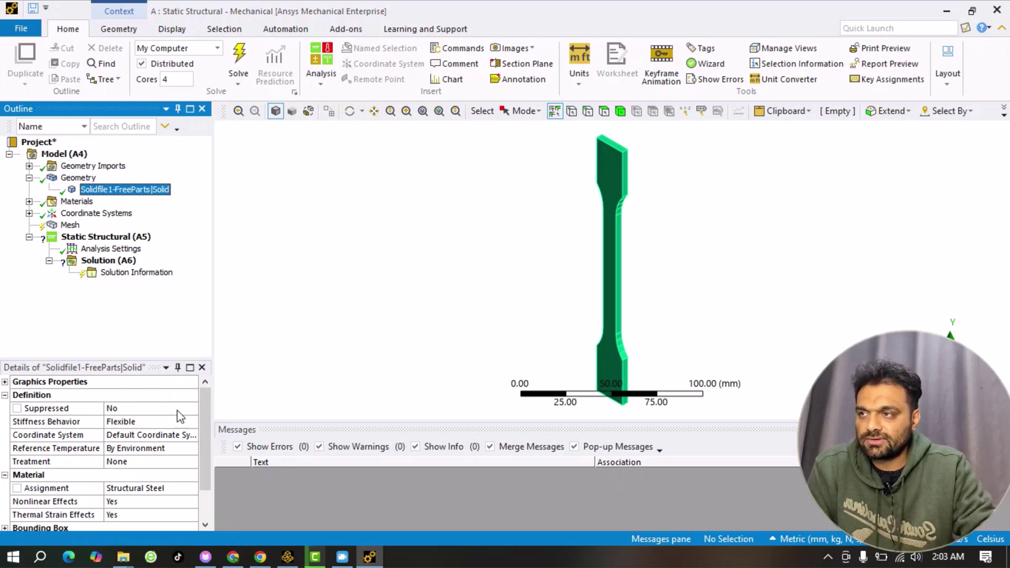
Generate the specimen's mesh with the default mesh settings and examine the elements along its length
left_click(71, 226)
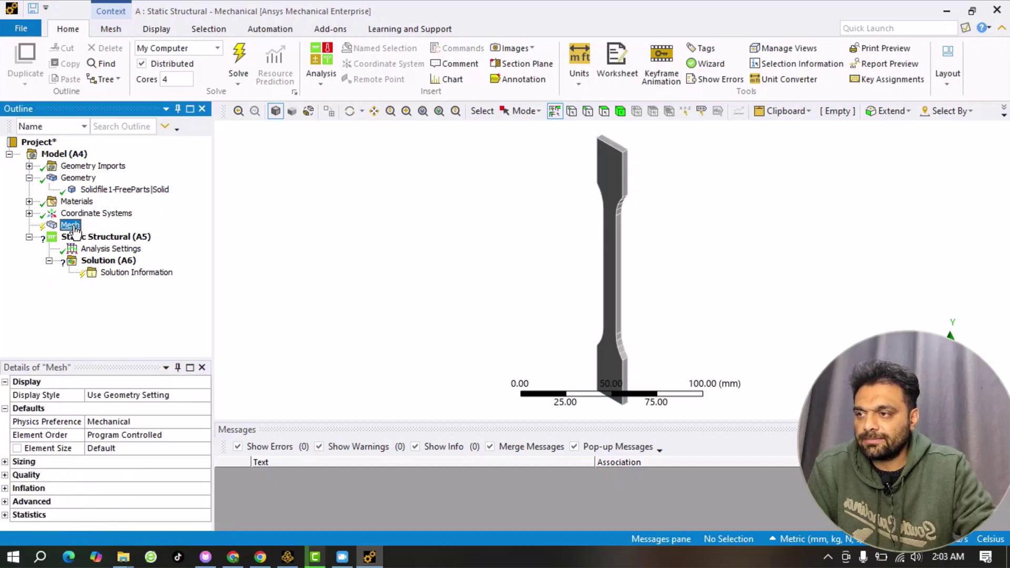
right_click(75, 230)
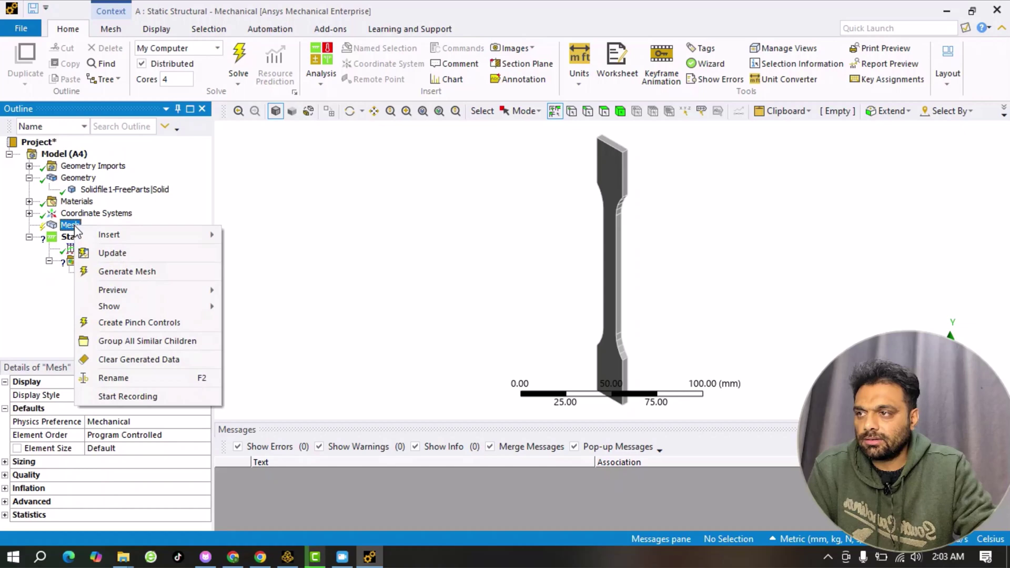
left_click(137, 272)
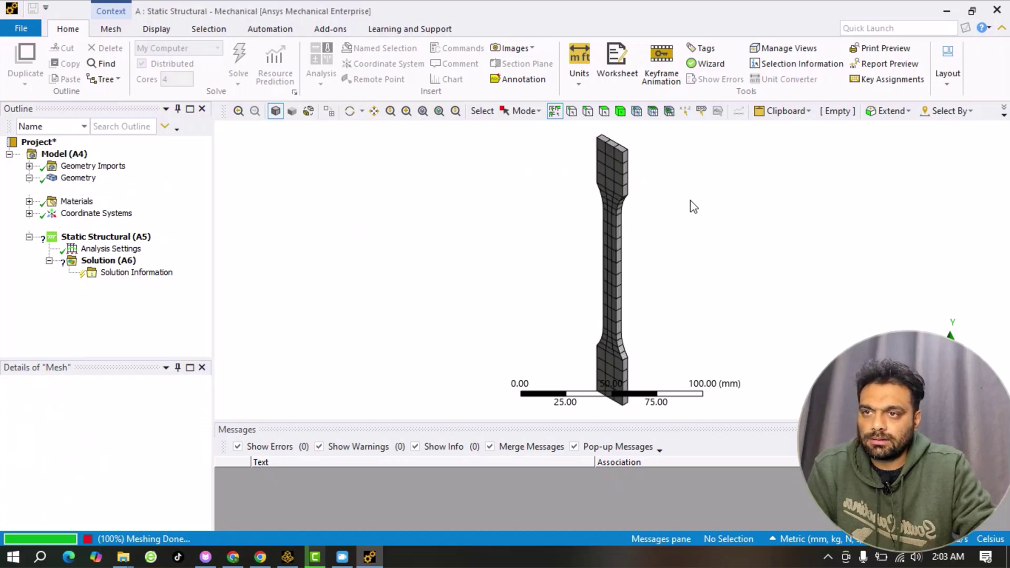
middle_click_drag(691, 207, 595, 275)
middle_click_drag(660, 222, 673, 255)
scroll(516, 303, "up", 3)
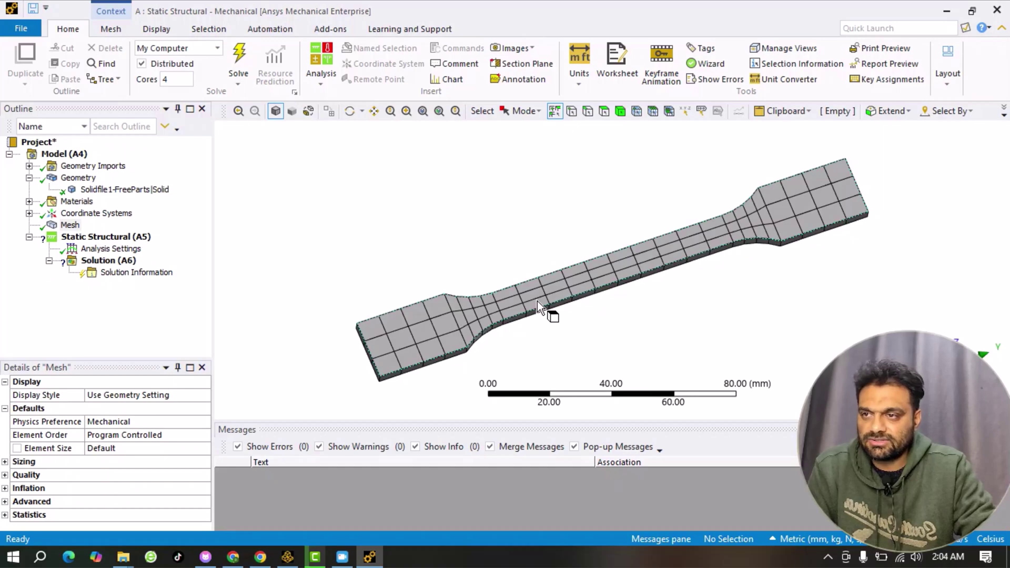
scroll(374, 266, "down", 1)
middle_click_drag(374, 266, 444, 264)
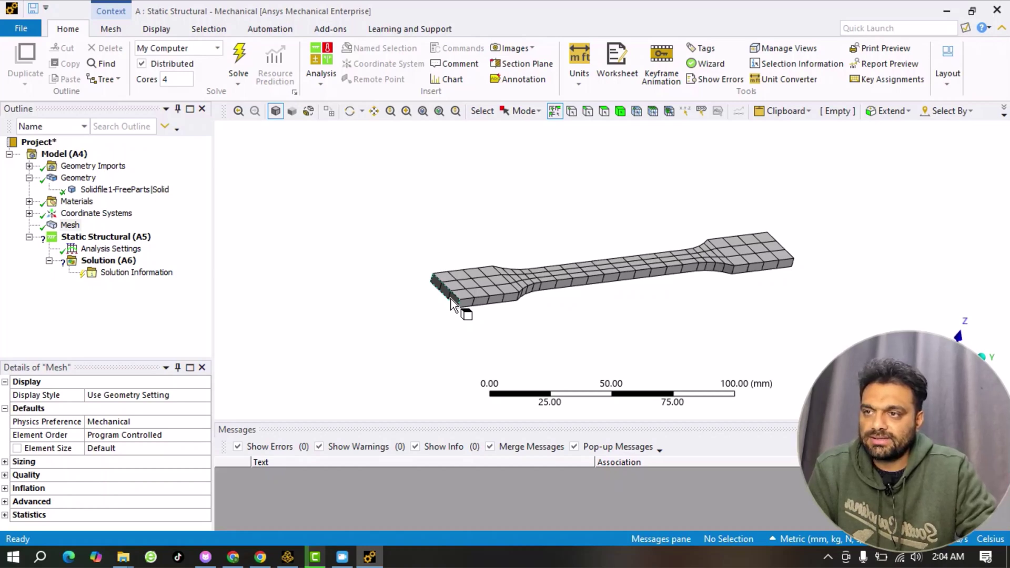
scroll(450, 305, "up", 3)
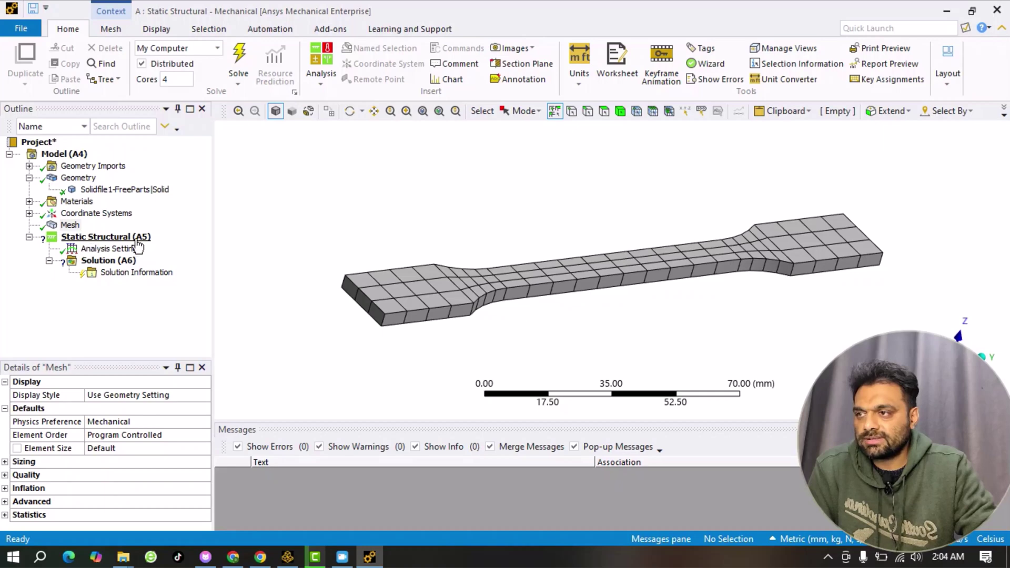
Add a Fixed Support to the static structural analysis on the small end face at the specimen's negative-Y end
left_click(103, 242)
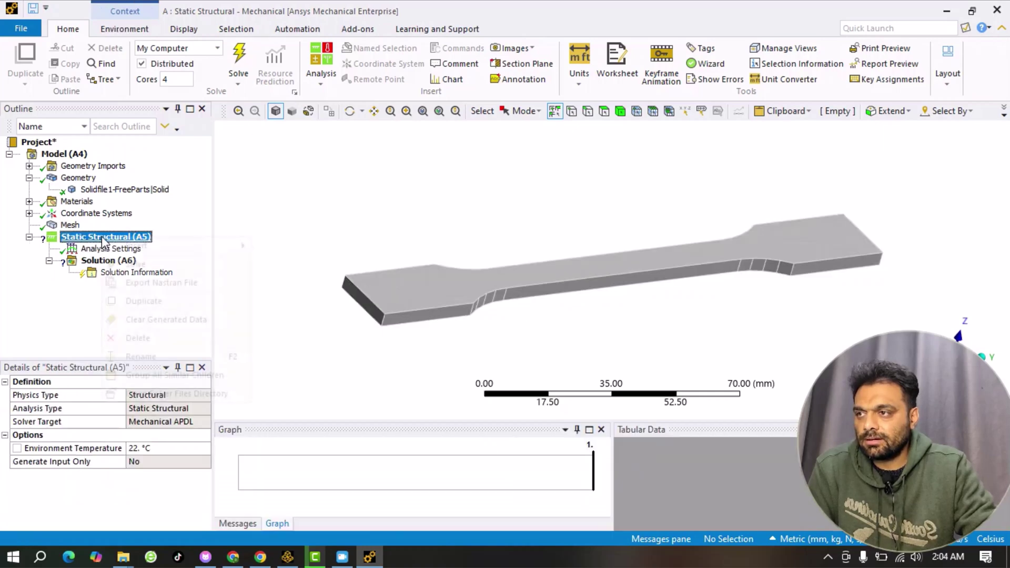
right_click(103, 242)
mouse_move(145, 248)
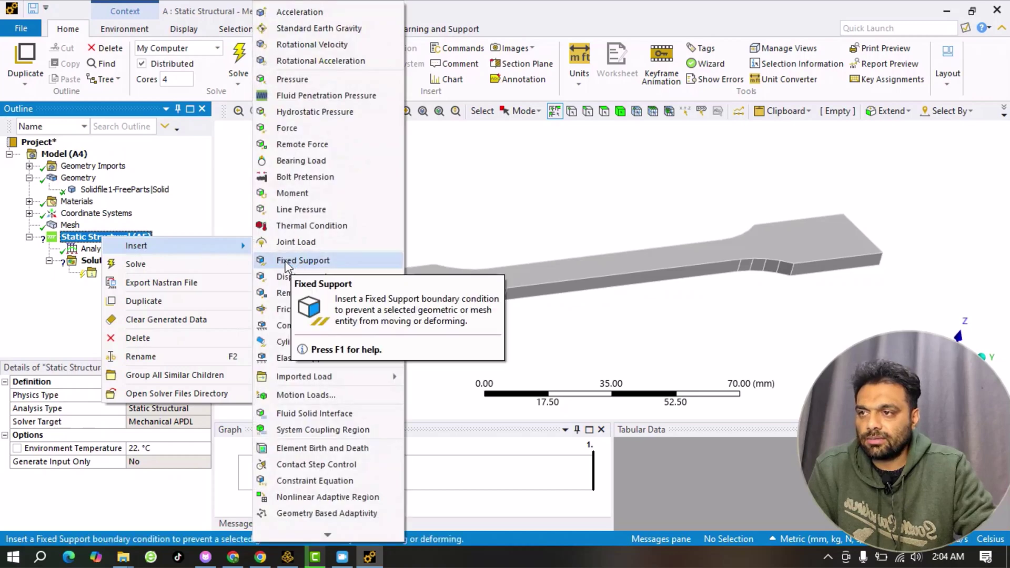
left_click(307, 261)
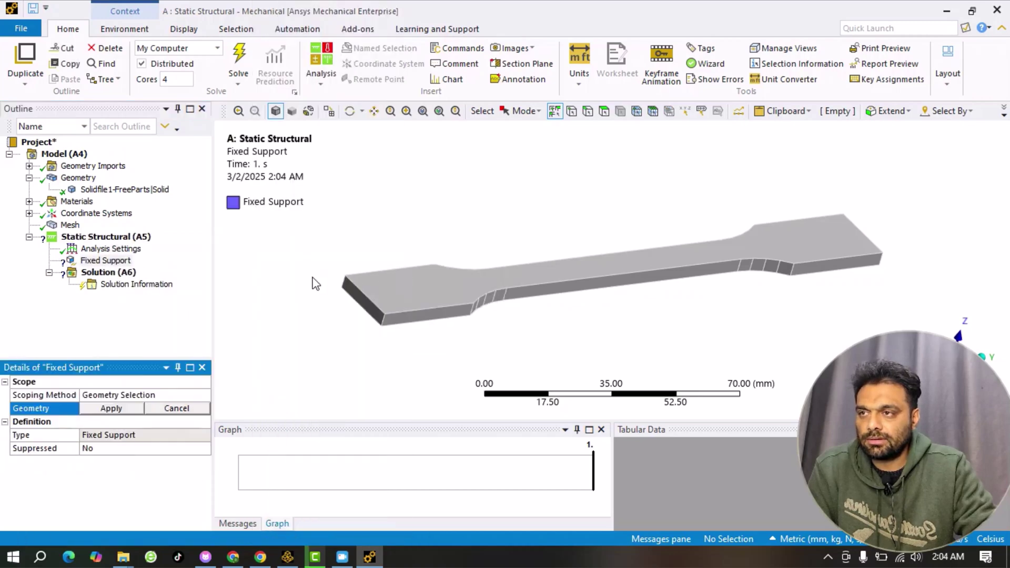
left_click(358, 301)
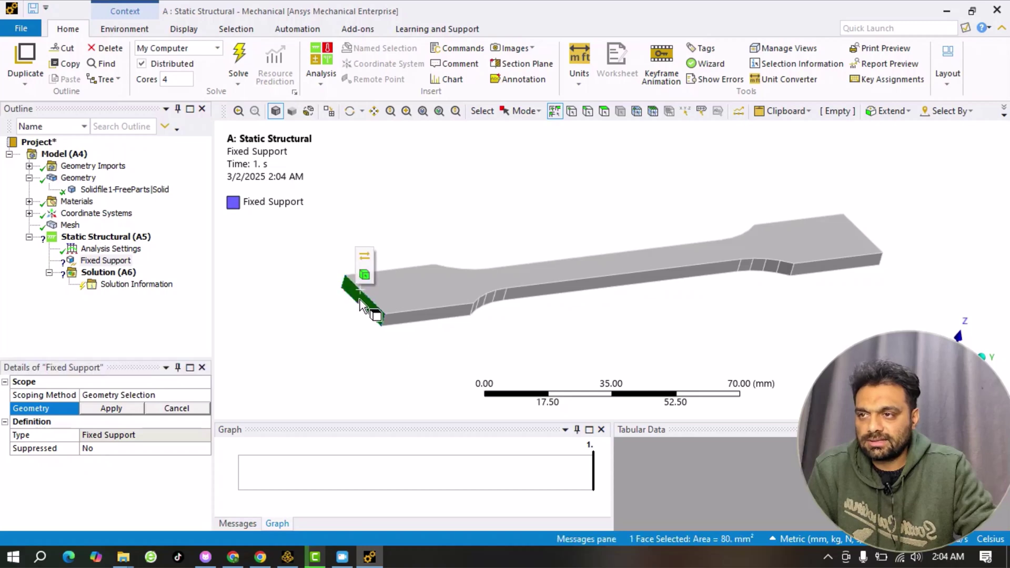
left_click(111, 408)
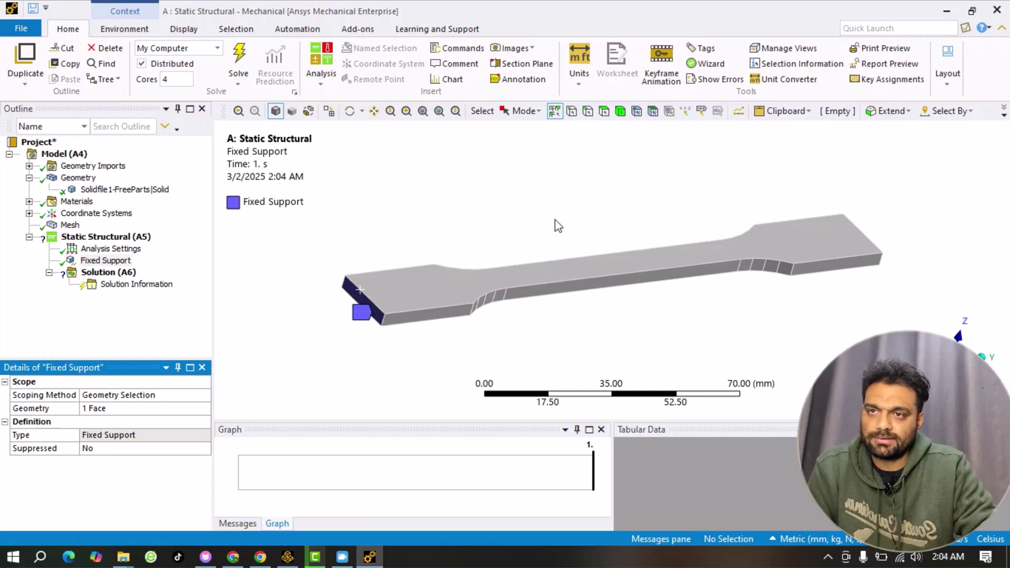
Add a Force of 1500 N on the specimen's end face opposite the fixed support
middle_click_drag(612, 231, 480, 219)
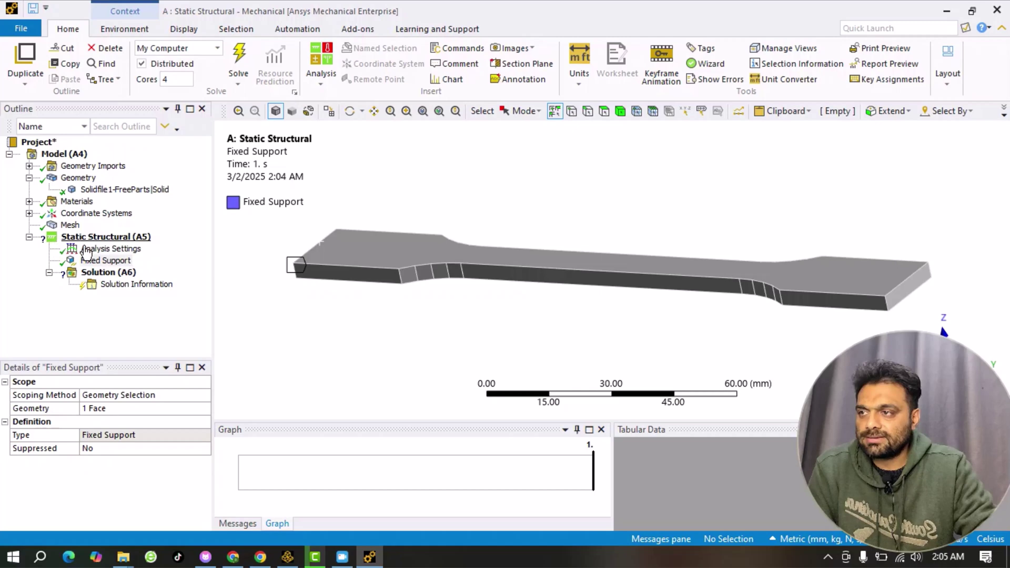
right_click(102, 238)
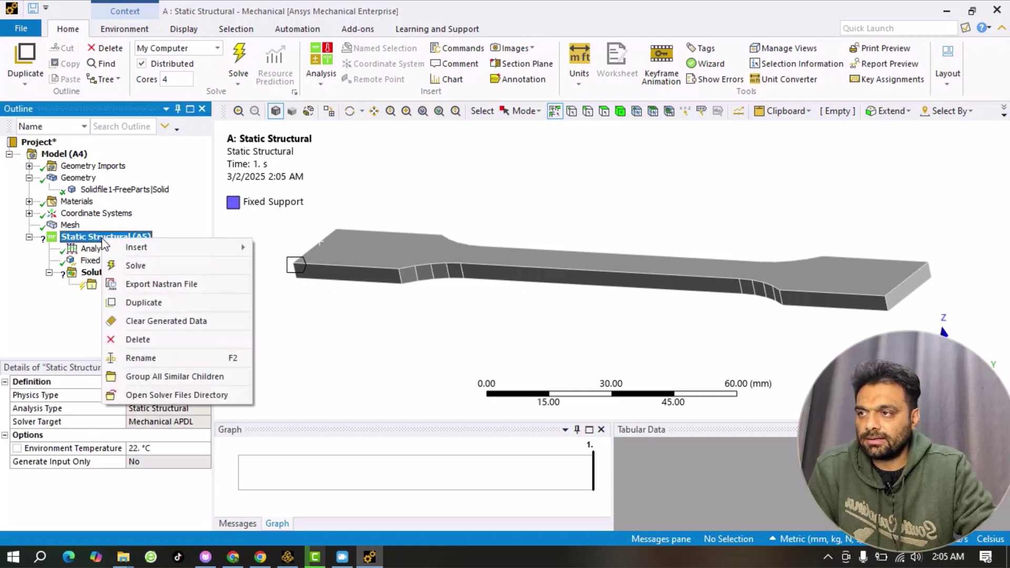
mouse_move(136, 251)
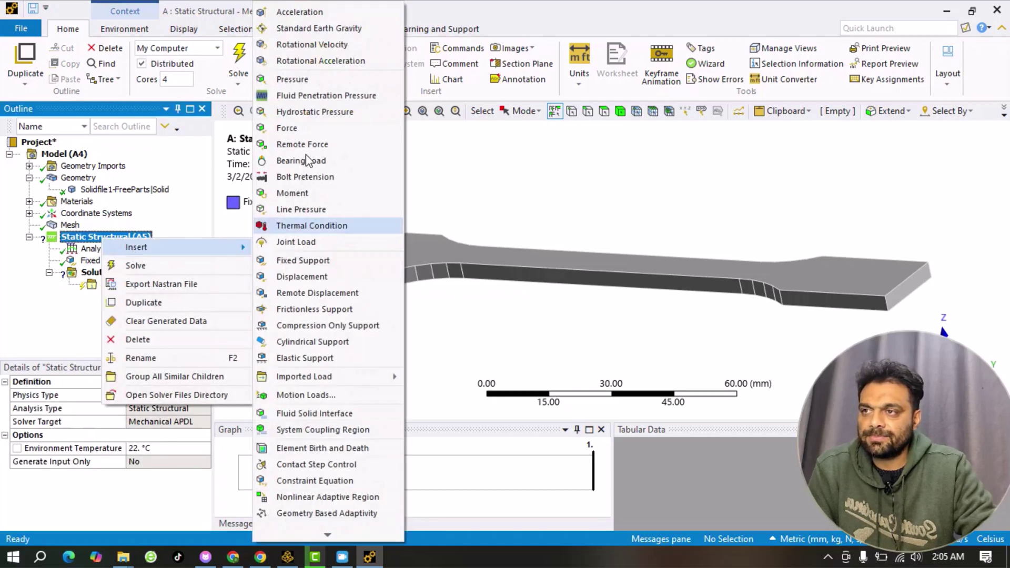
left_click(288, 129)
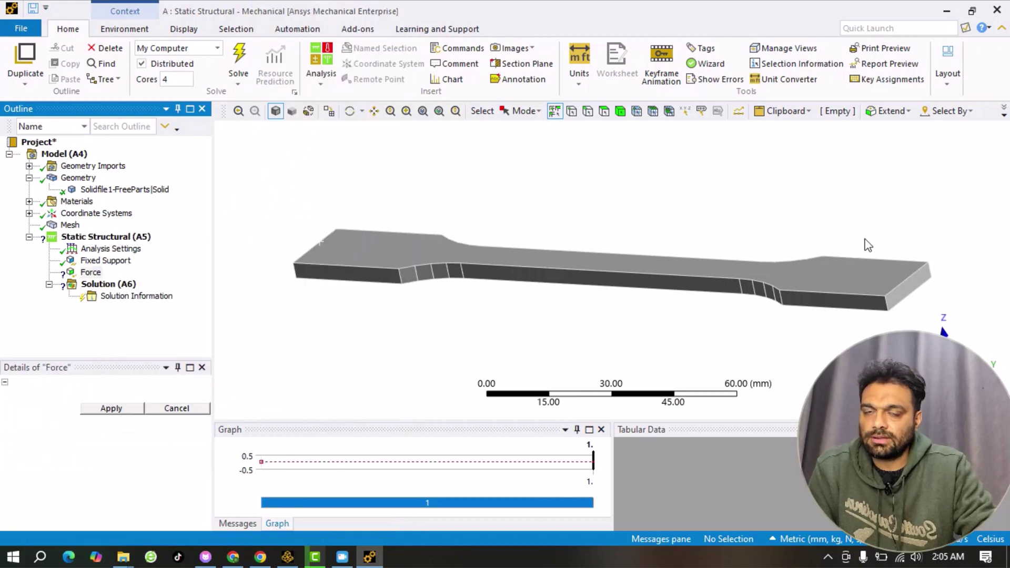
left_click(910, 285)
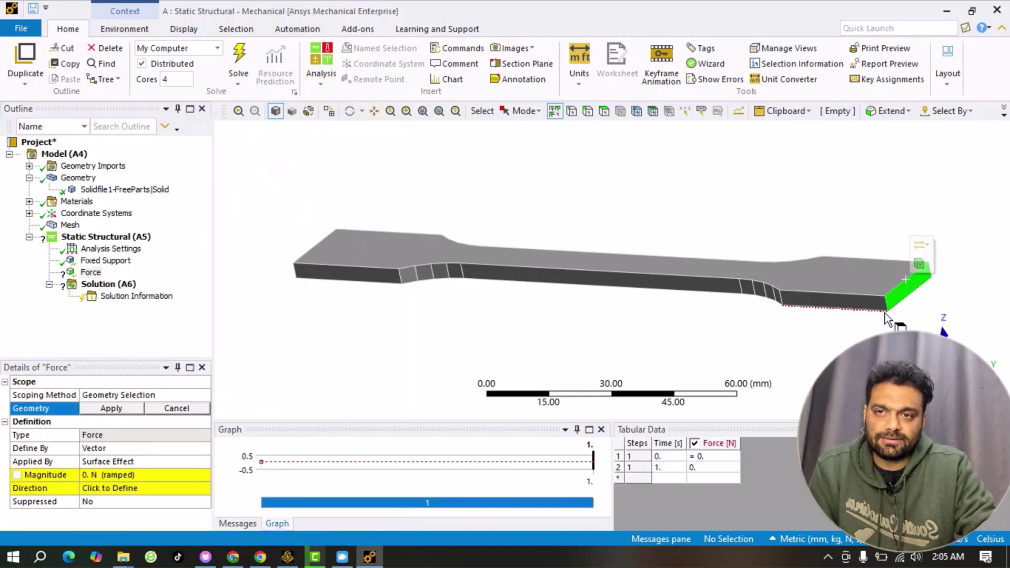
left_click(111, 409)
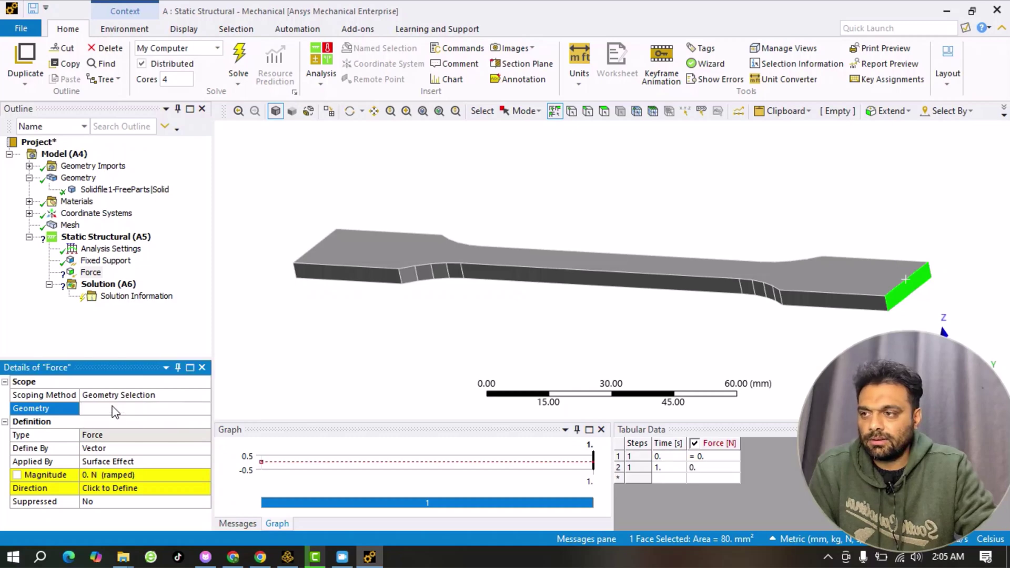
left_click(107, 475)
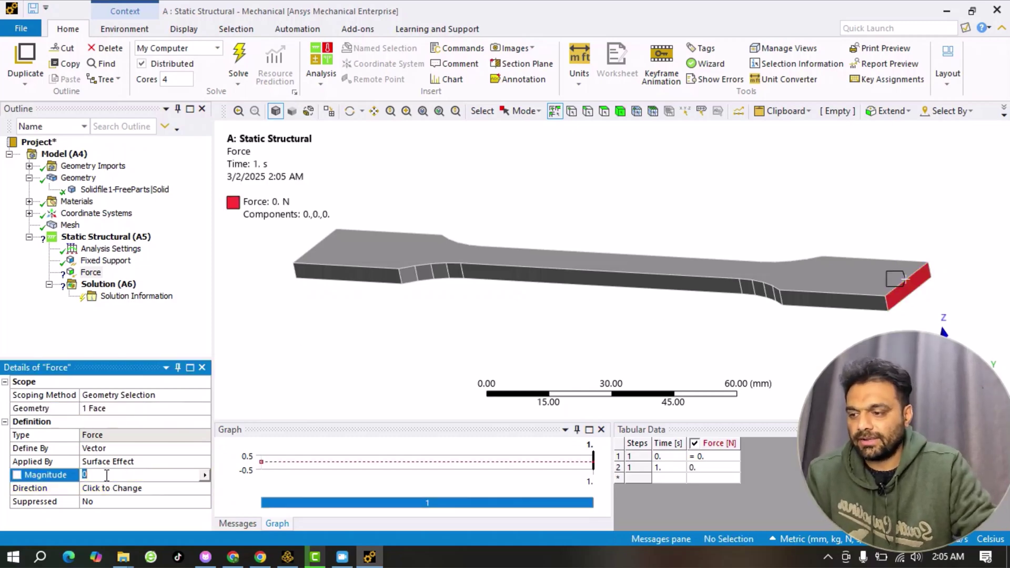
type("1500")
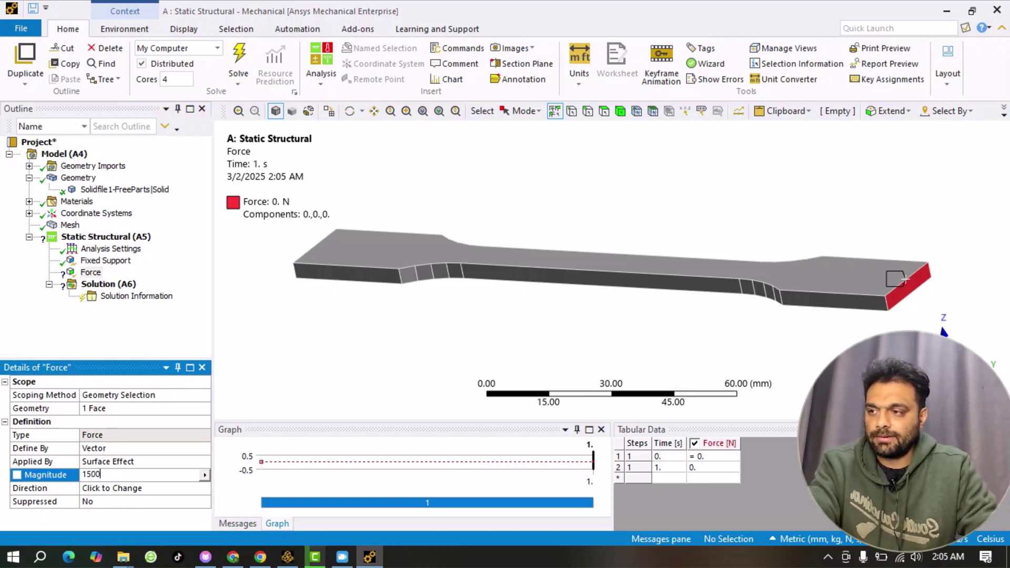
key("Return")
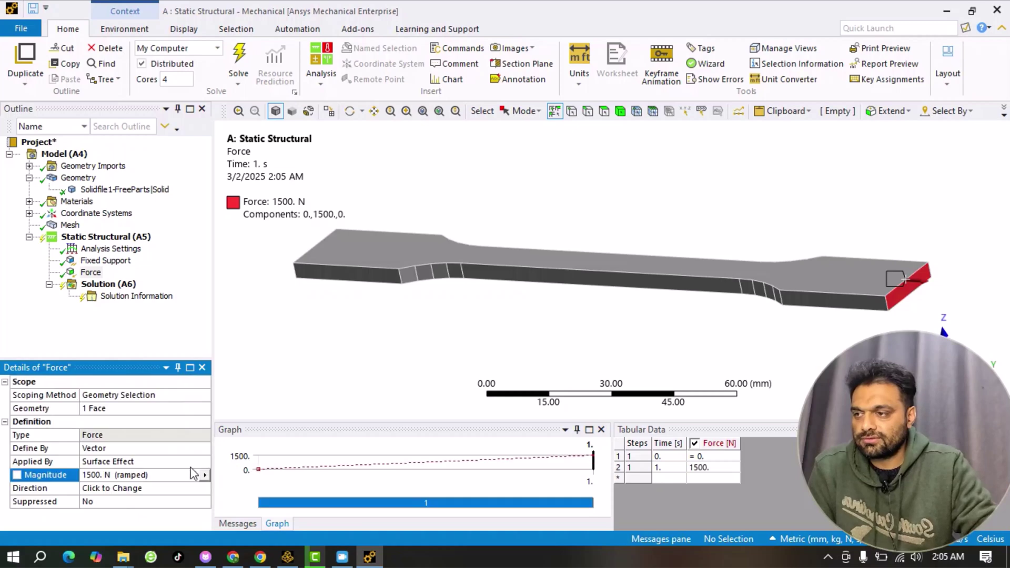
Try reversing the direction of the 1500 N force so that it points into the specimen's end face
middle_click_drag(804, 228, 883, 284)
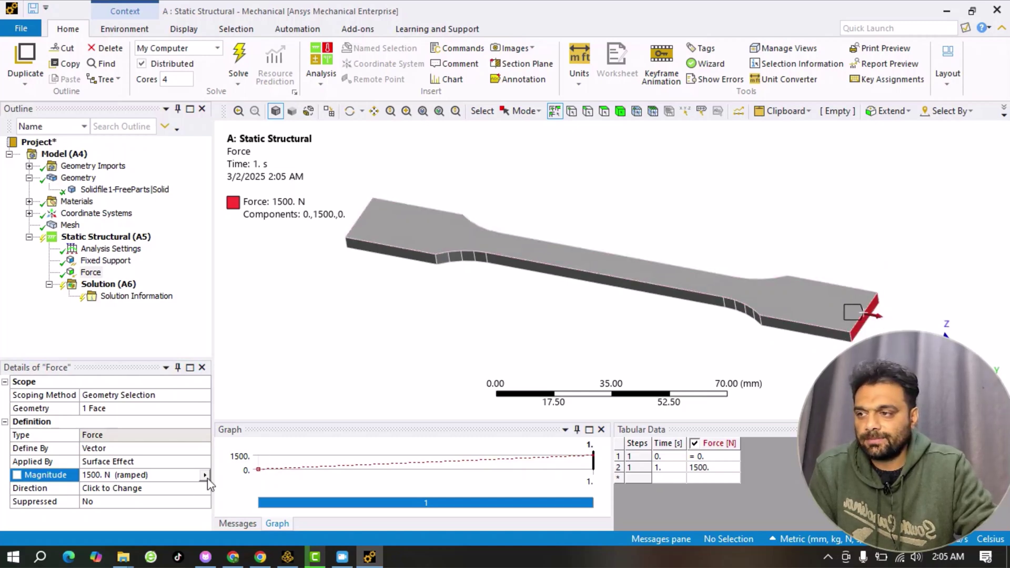
left_click(100, 489)
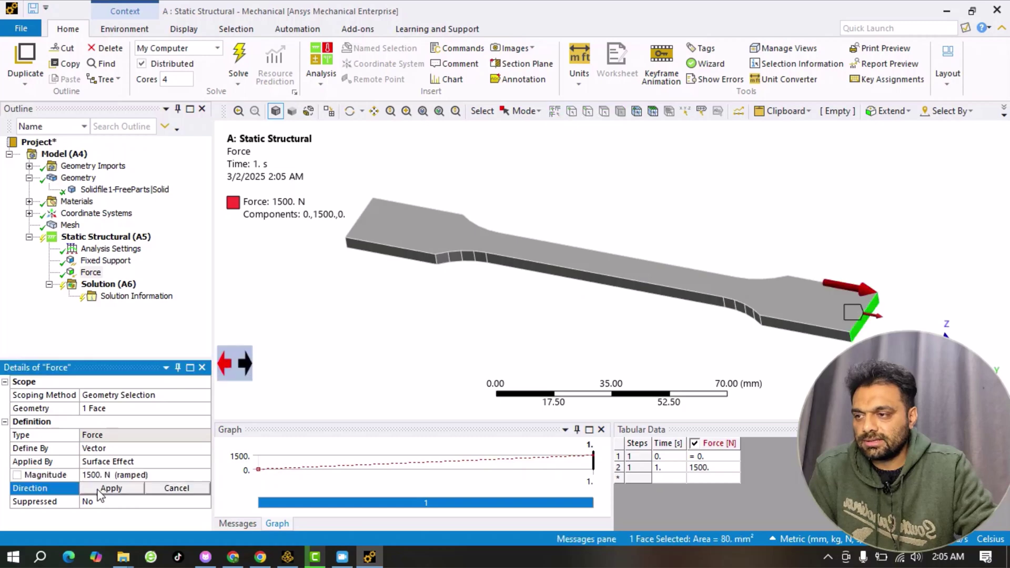
left_click(245, 363)
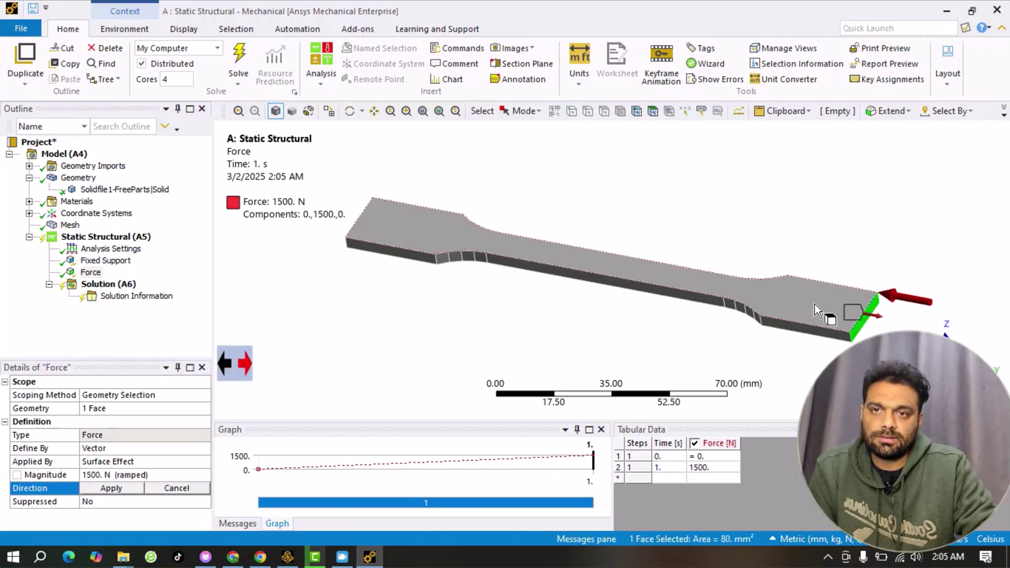
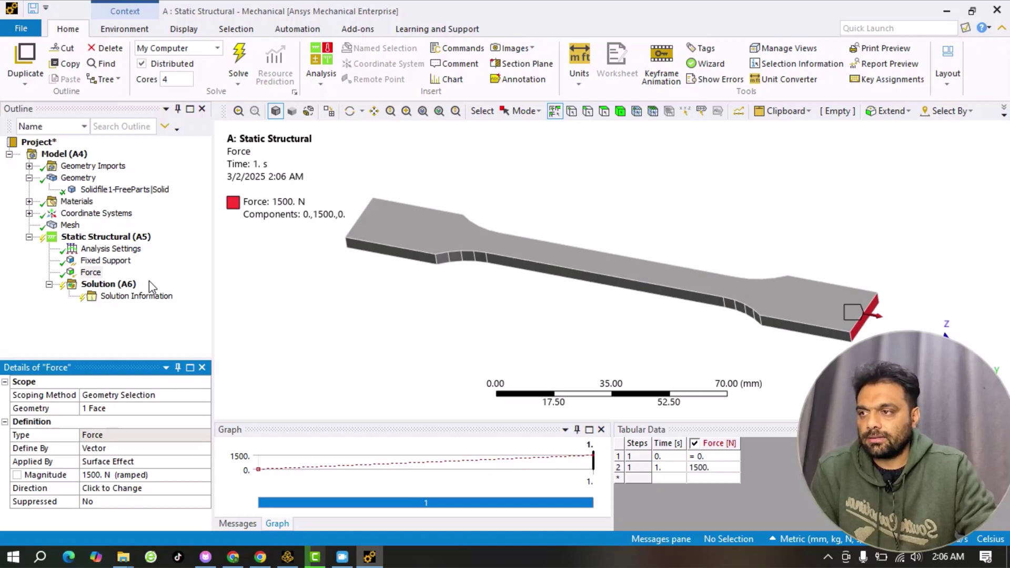
Add a Total Deformation result to the static structural solution
right_click(125, 286)
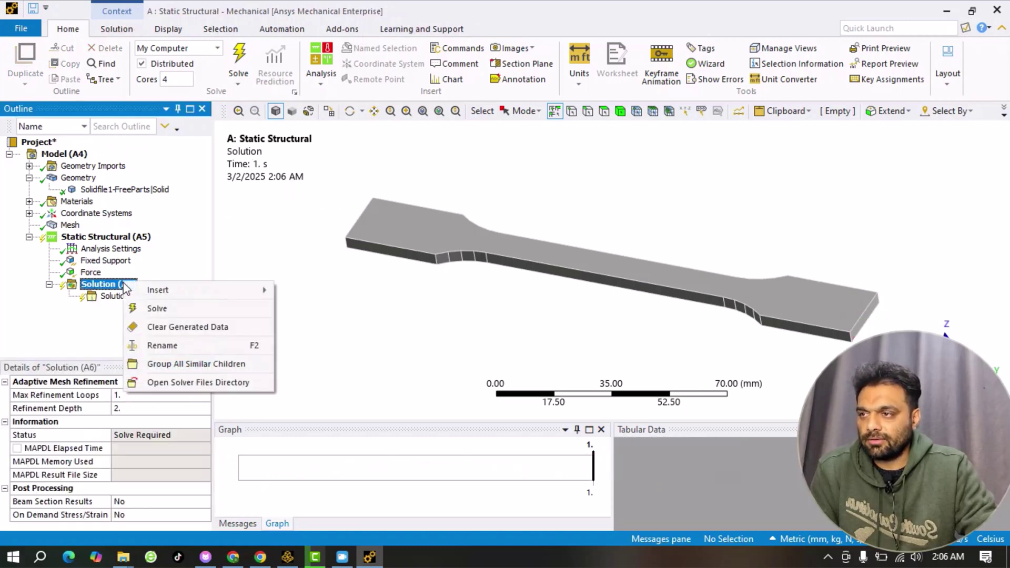
mouse_move(163, 290)
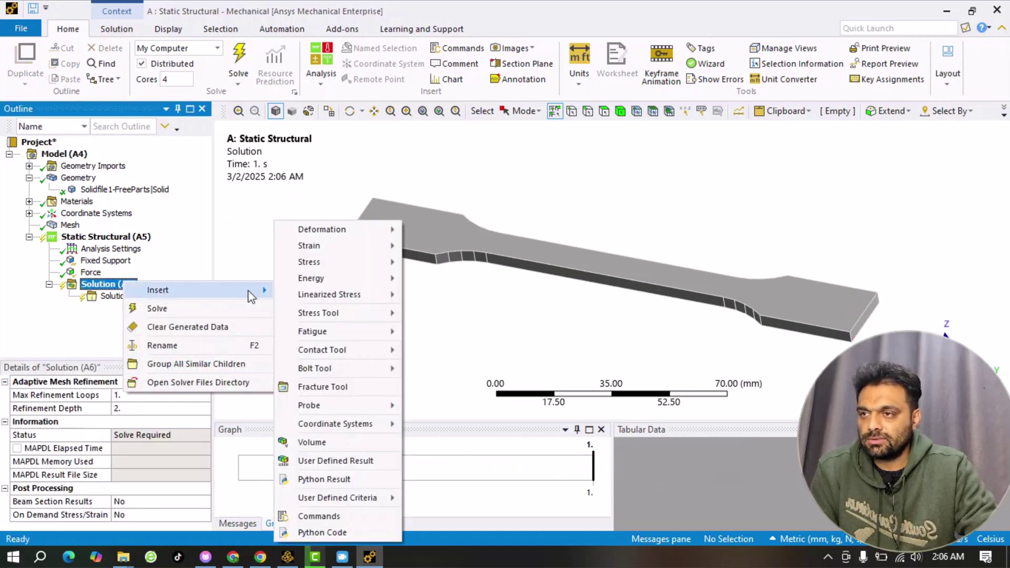
mouse_move(314, 234)
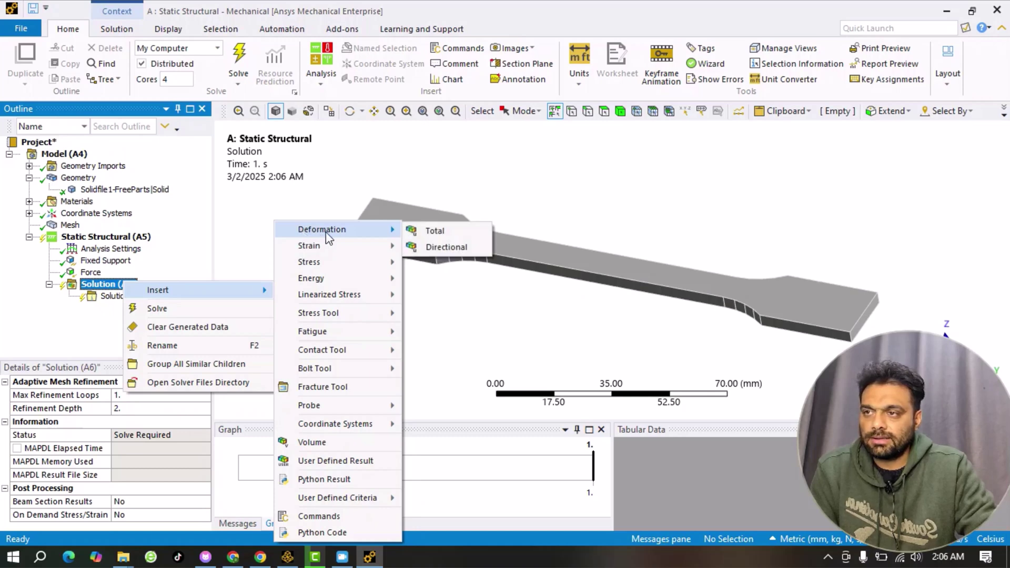
left_click(427, 230)
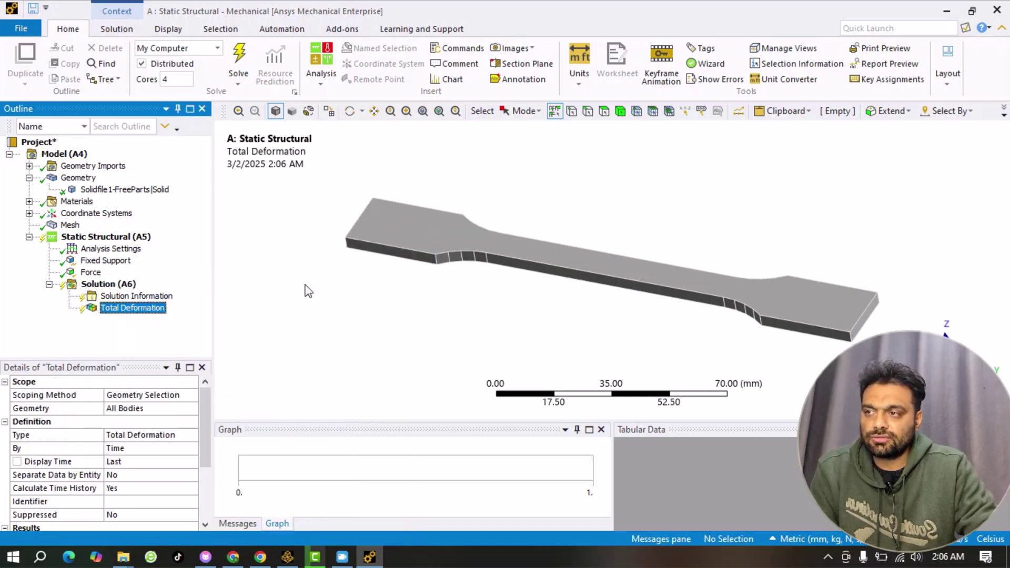
Add an Equivalent (von-Mises) elastic strain result to the solution
left_click(108, 284)
right_click(111, 285)
mouse_move(171, 295)
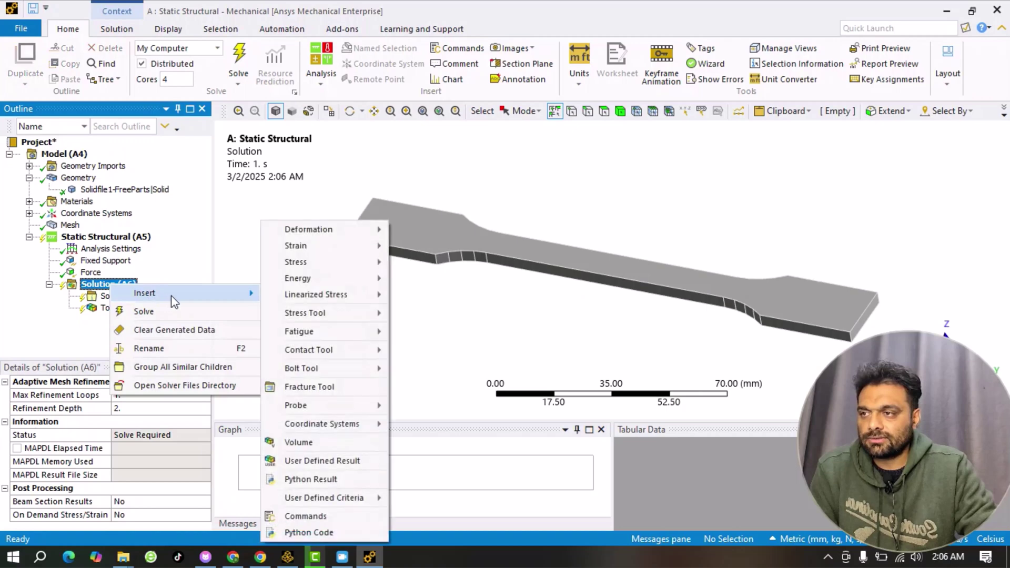
mouse_move(282, 248)
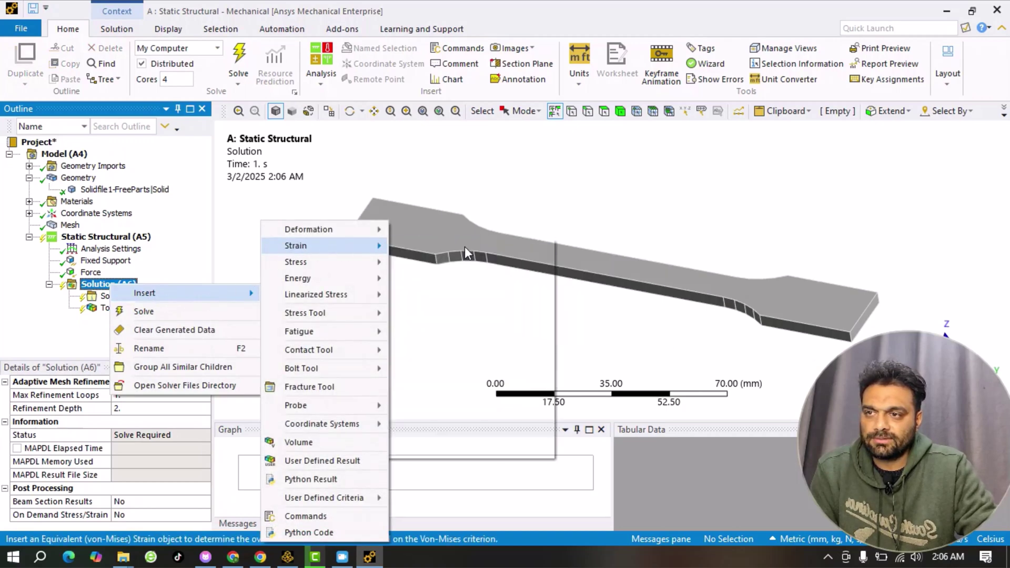
left_click(465, 247)
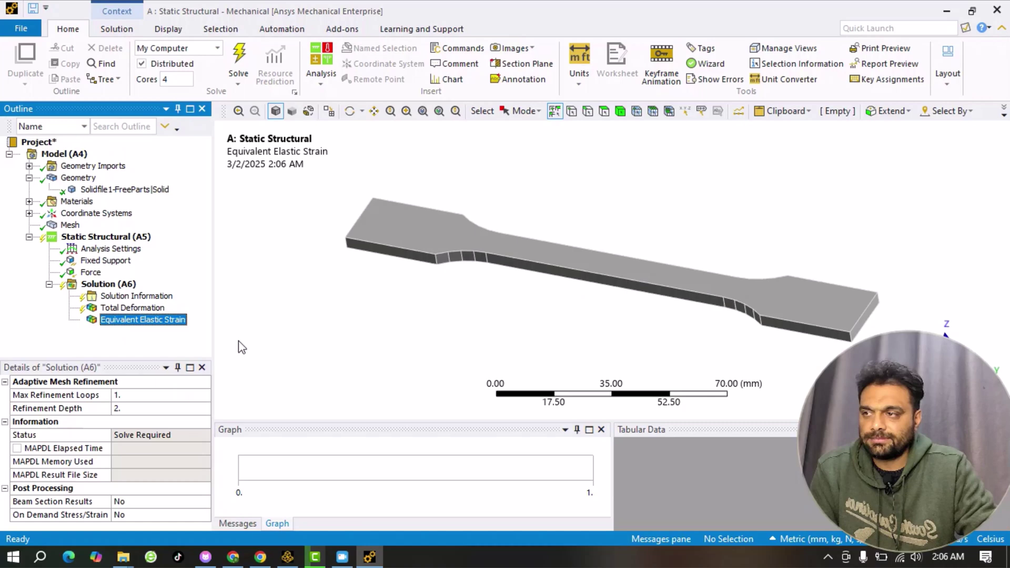
Add an Equivalent (von-Mises) stress result to the solution
right_click(100, 284)
mouse_move(162, 294)
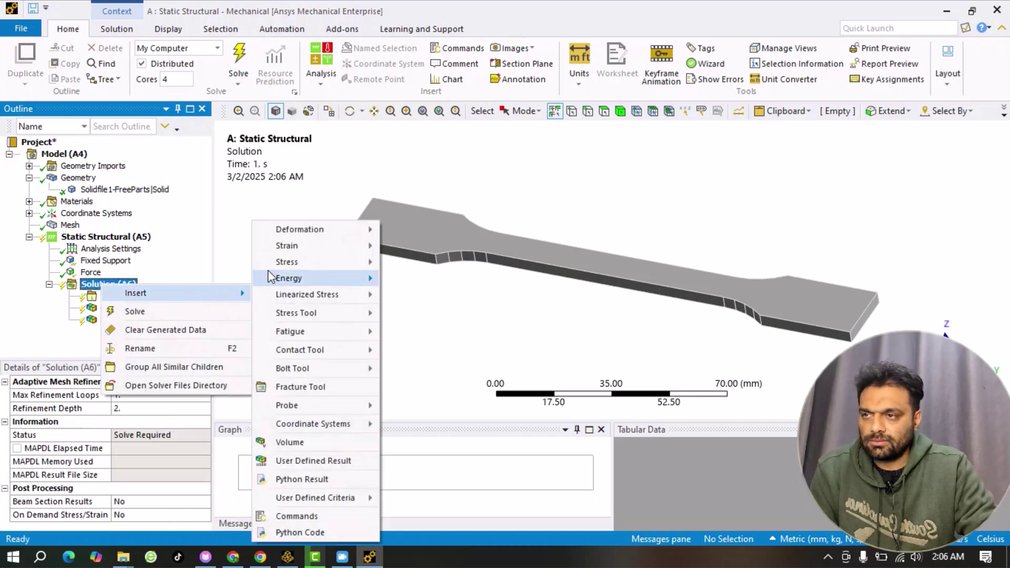
mouse_move(307, 264)
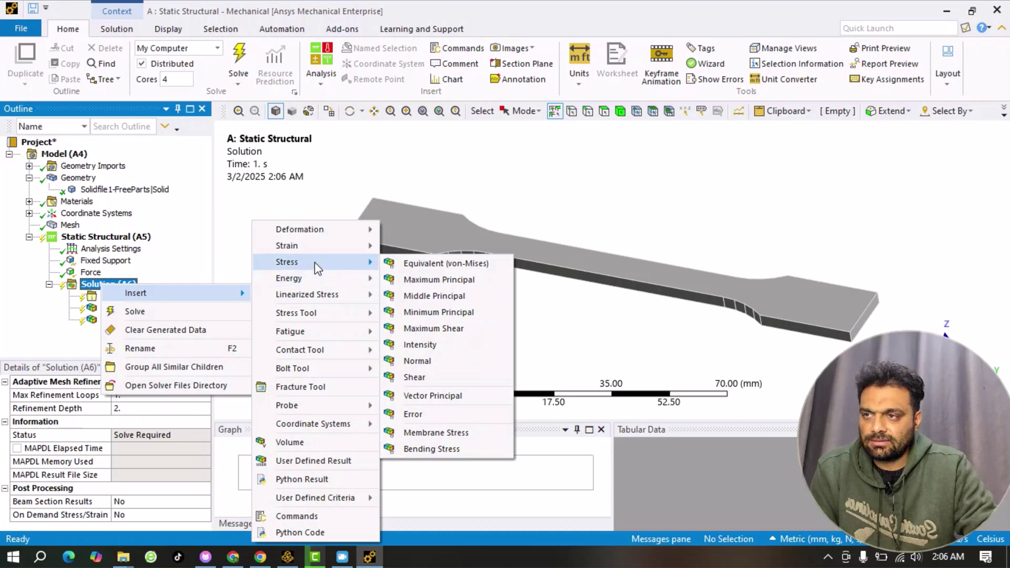
left_click(423, 264)
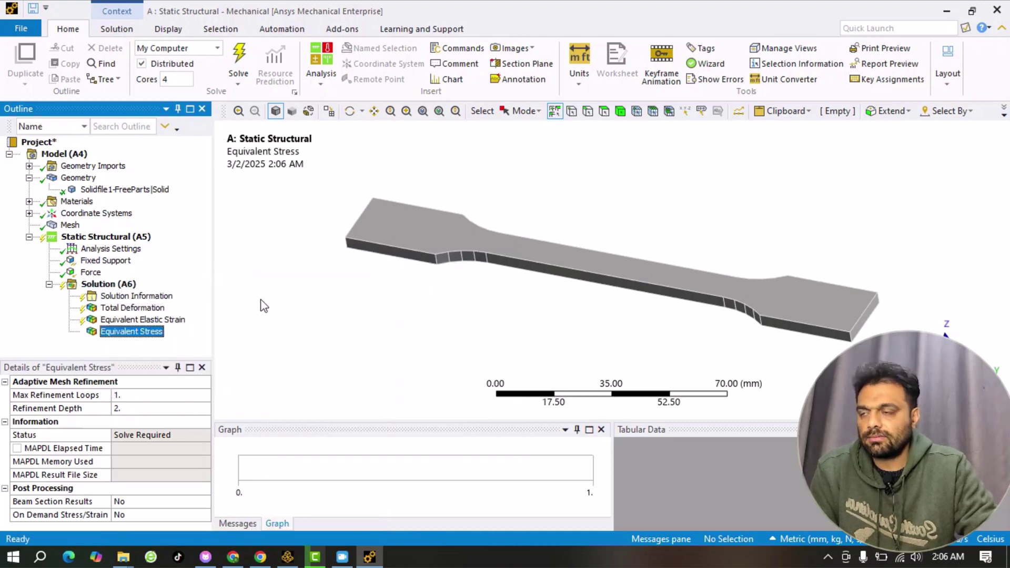
Add a Stress Tool based on Max Equivalent Stress to the solution and expand it to show its Safety Factor result
left_click(111, 287)
right_click(111, 287)
mouse_move(144, 293)
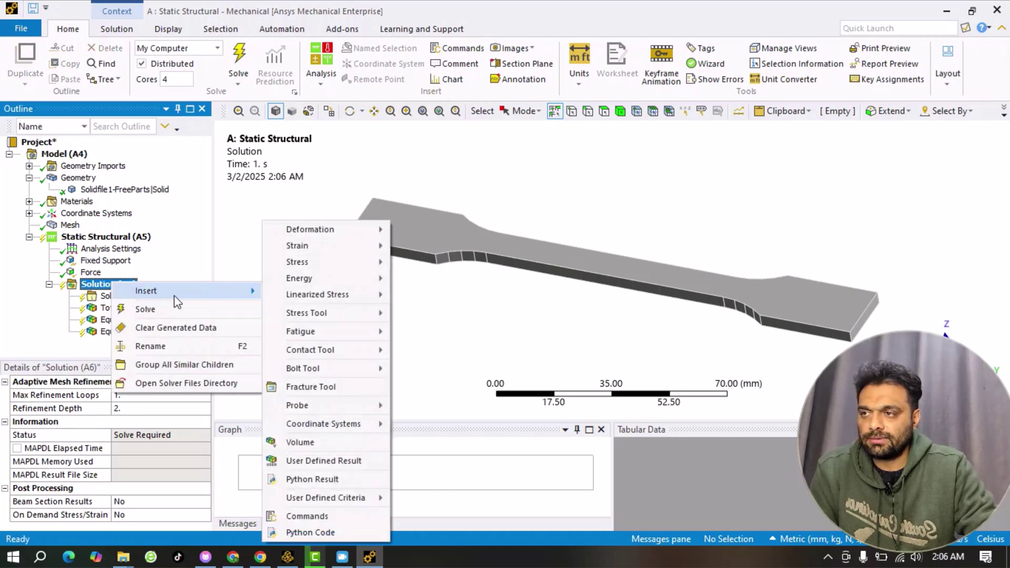
mouse_move(296, 314)
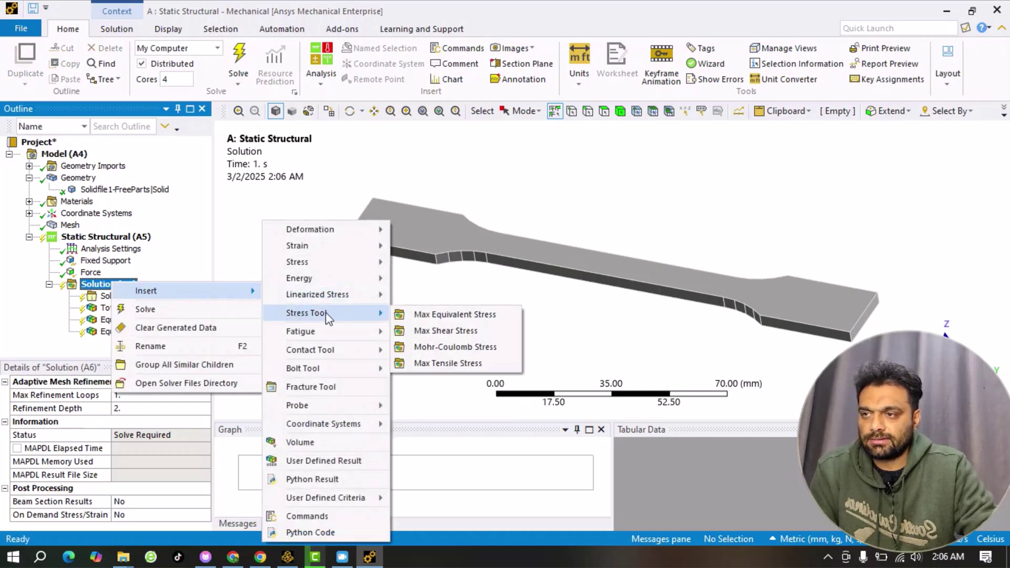
left_click(453, 316)
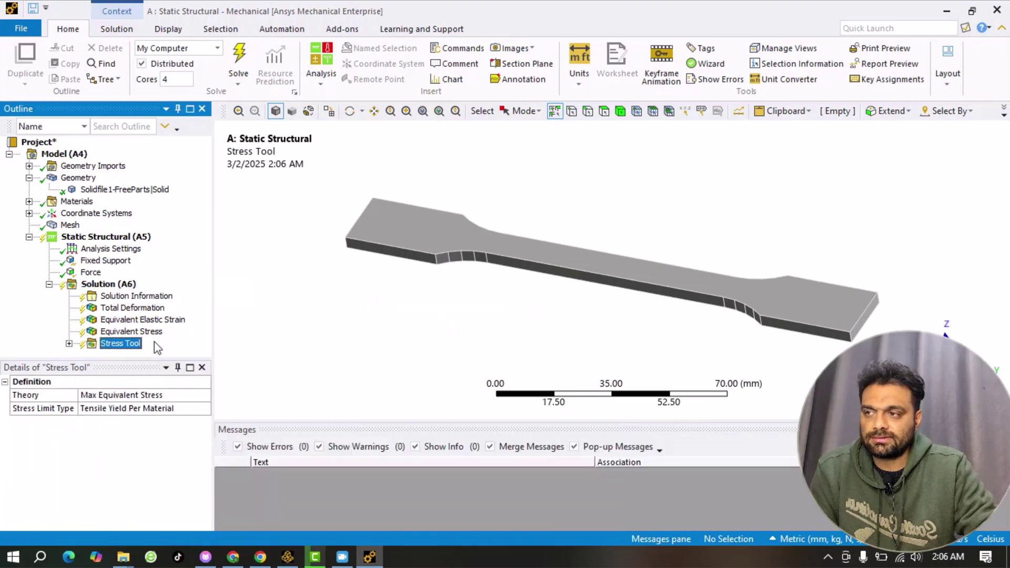
left_click(69, 343)
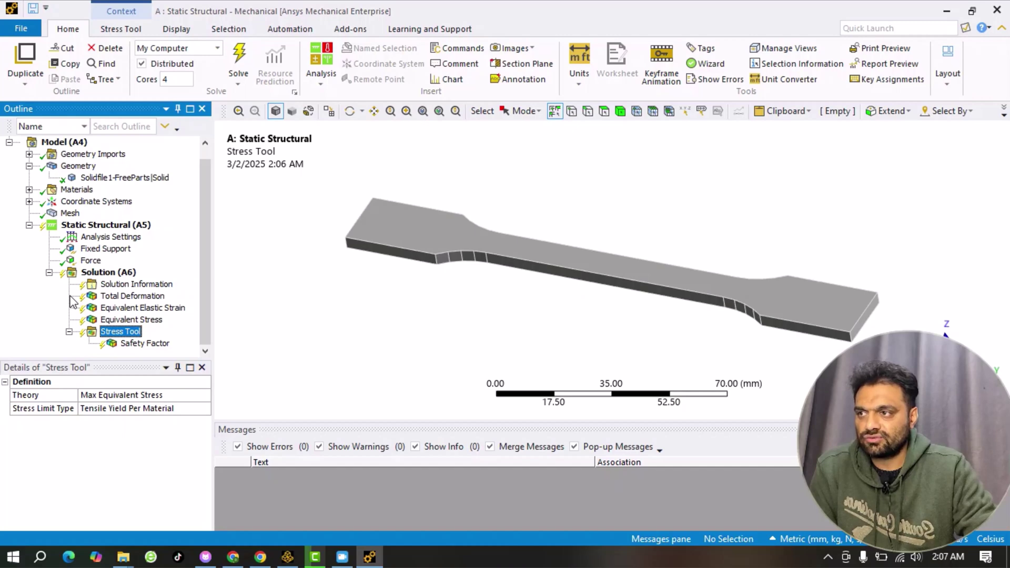
Solve the static structural analysis and examine the Total Deformation contours on the specimen
left_click(238, 55)
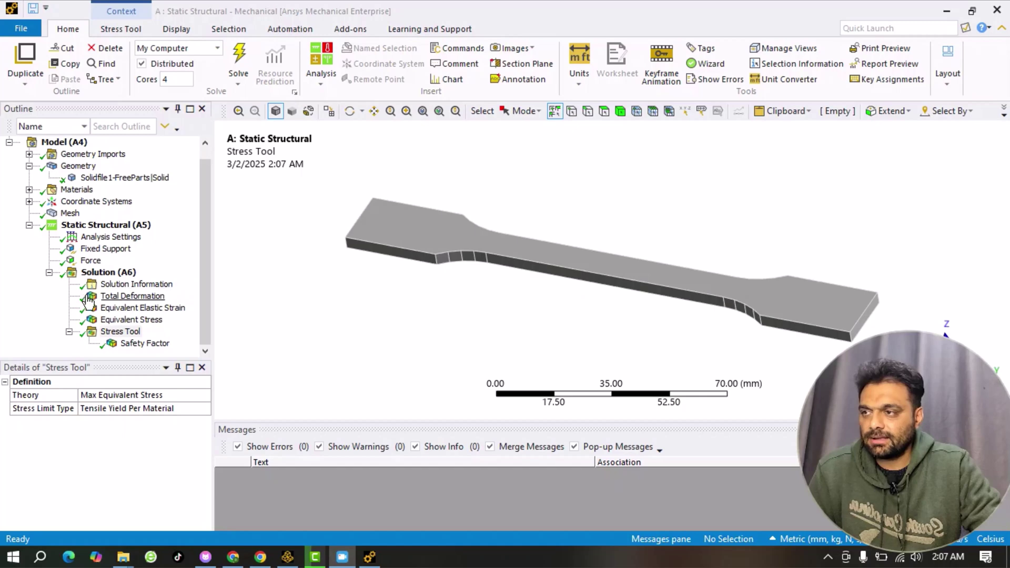
left_click(121, 299)
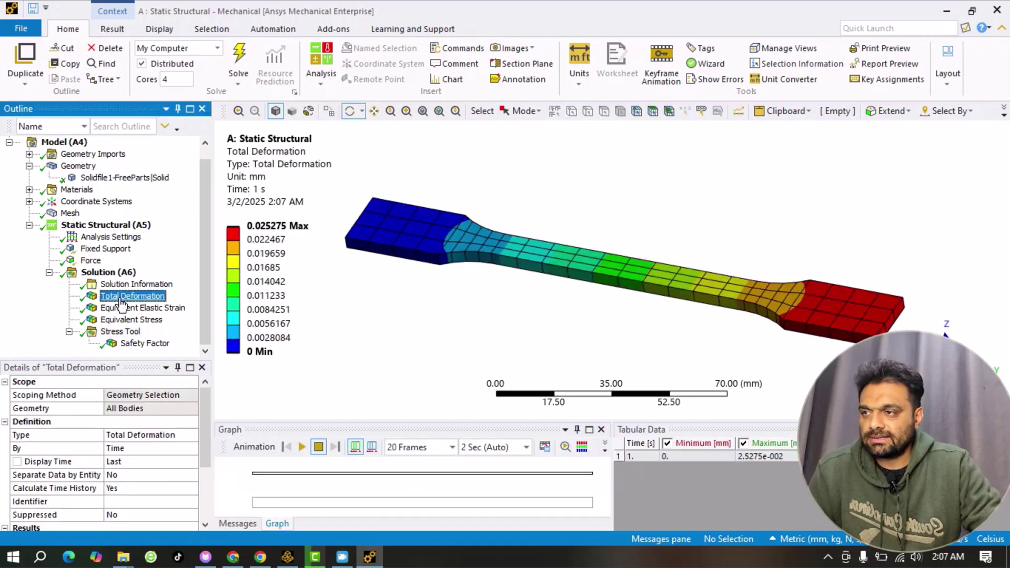
scroll(472, 247, "down", 2)
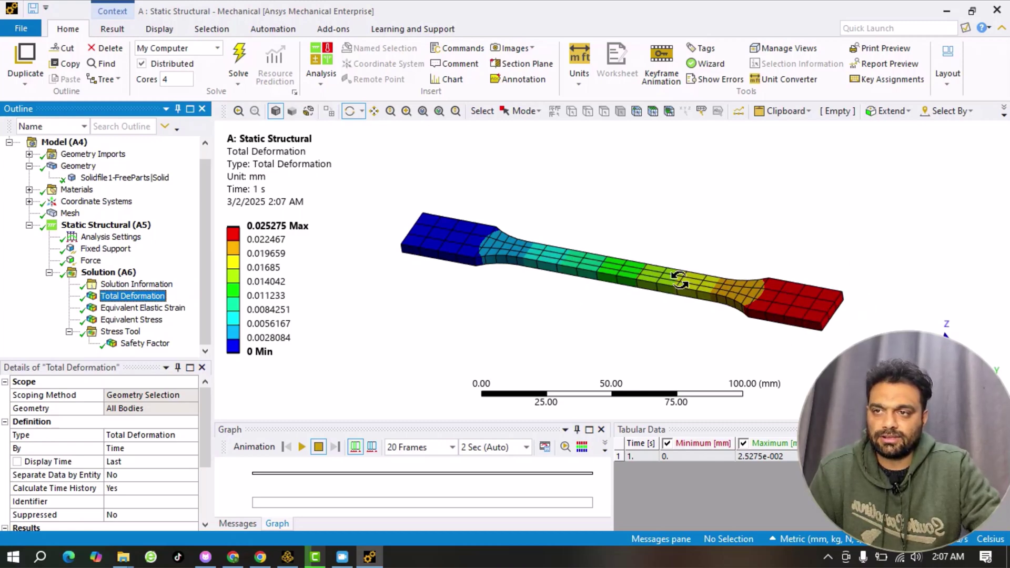
left_click_drag(579, 219, 559, 258)
Review the Equivalent Elastic Strain, Equivalent Stress and Safety Factor contour plots in turn
left_click(143, 309)
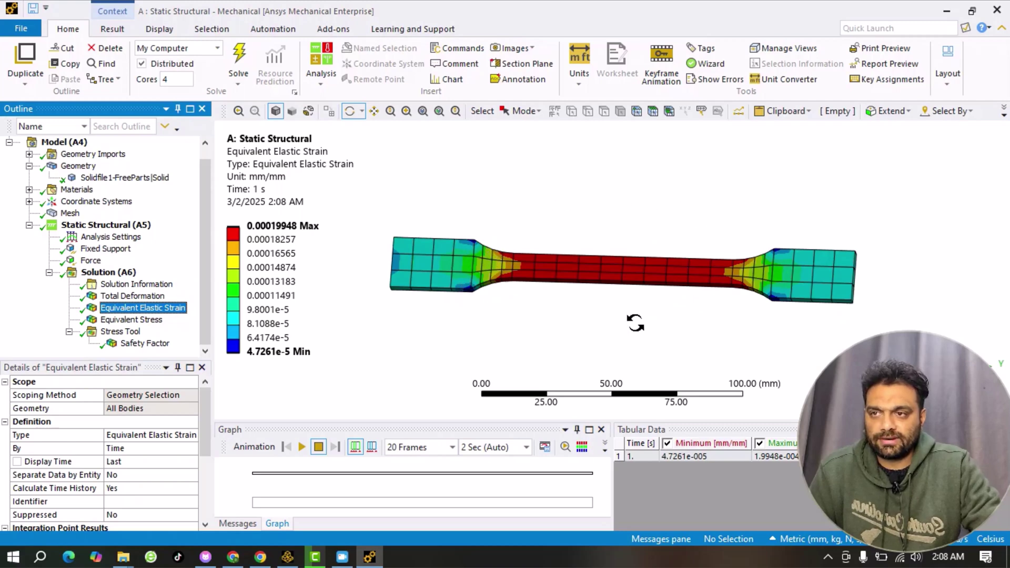
left_click(150, 321)
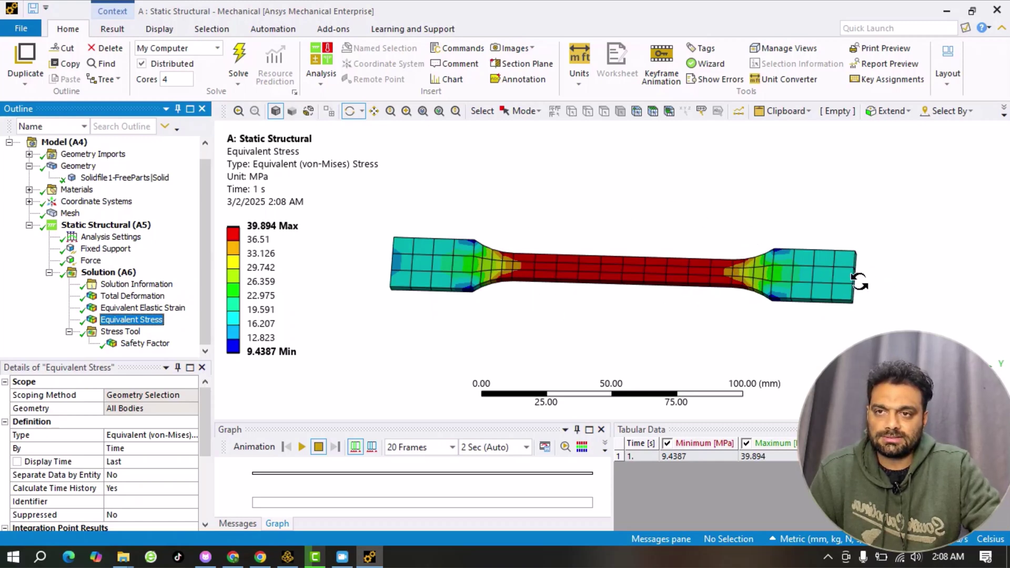
left_click(140, 344)
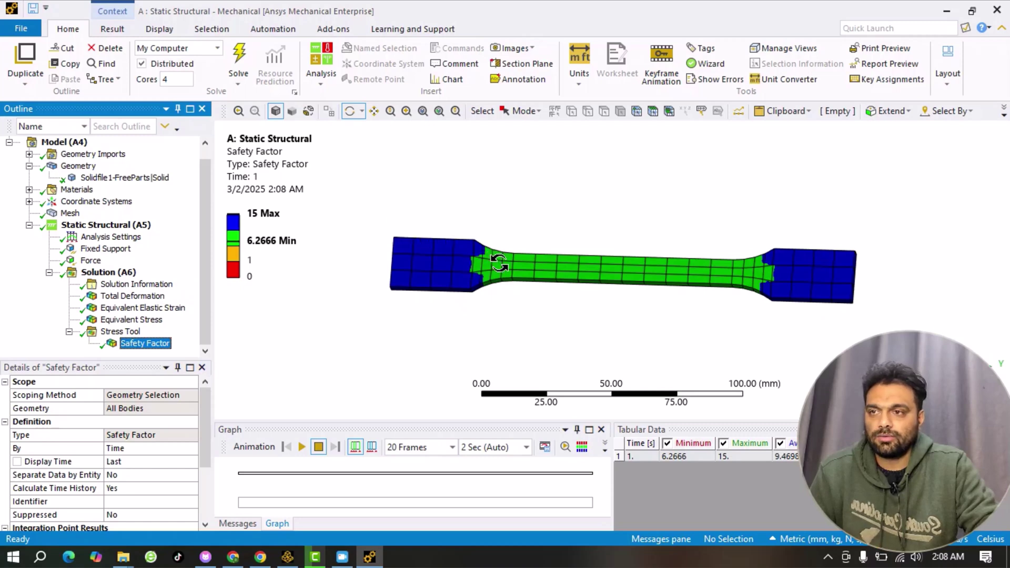
Set a face-on view of the specimen along the Z axis and enlarge it, positioned clear of the result legend
left_click(799, 270)
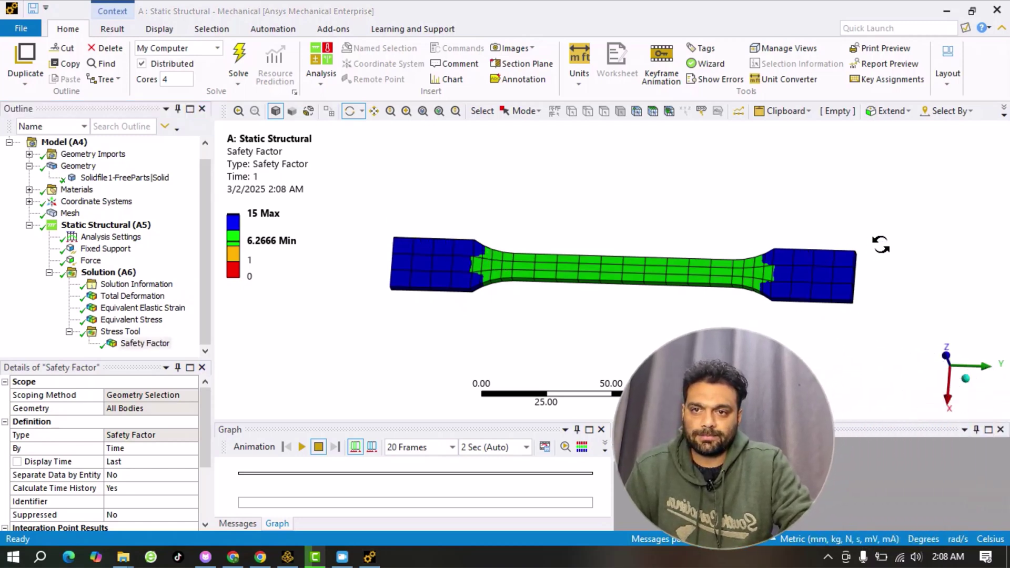
left_click_drag(881, 244, 894, 342)
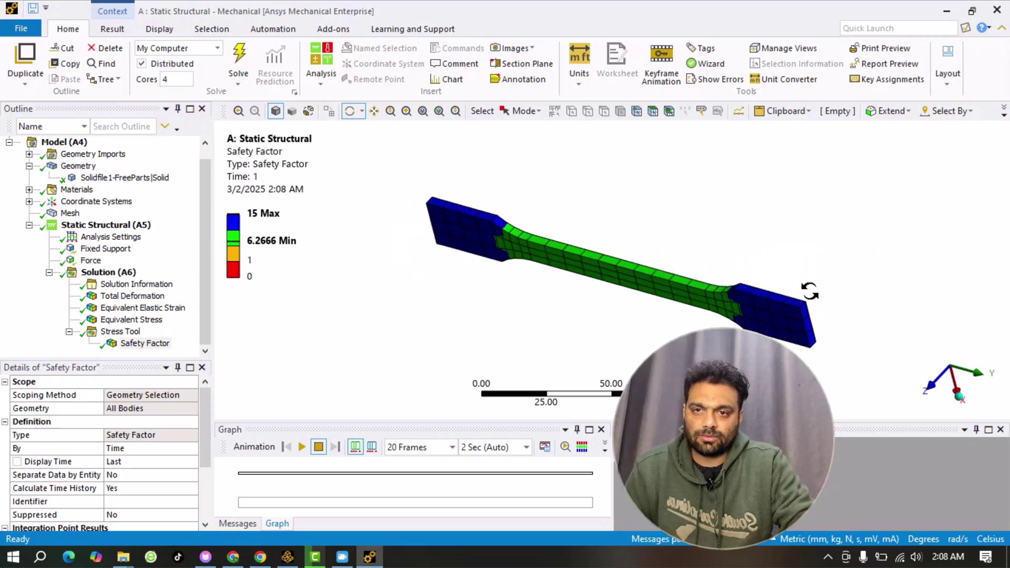
left_click(932, 391)
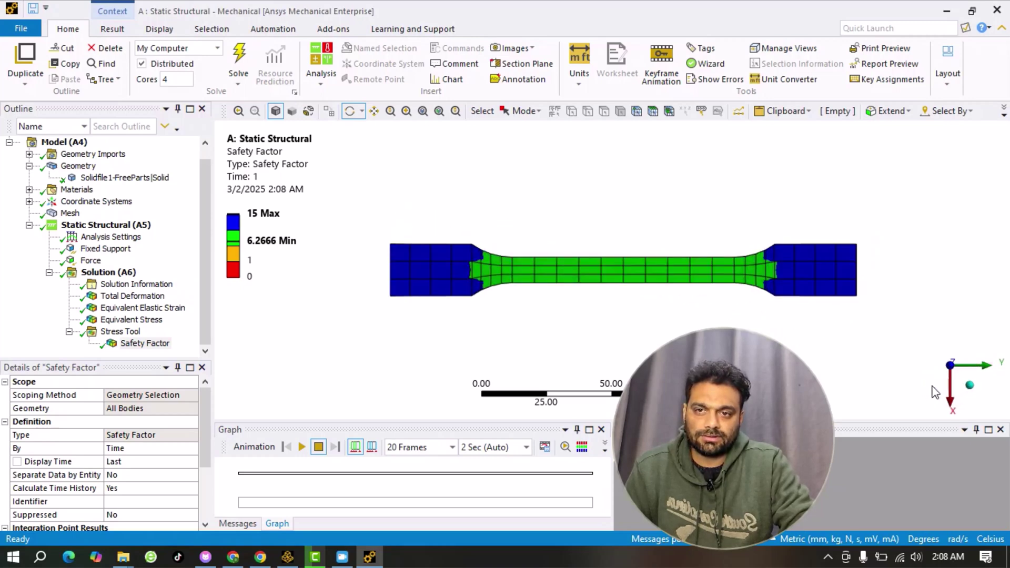
scroll(598, 287, "up", 2)
scroll(598, 286, "down", 2)
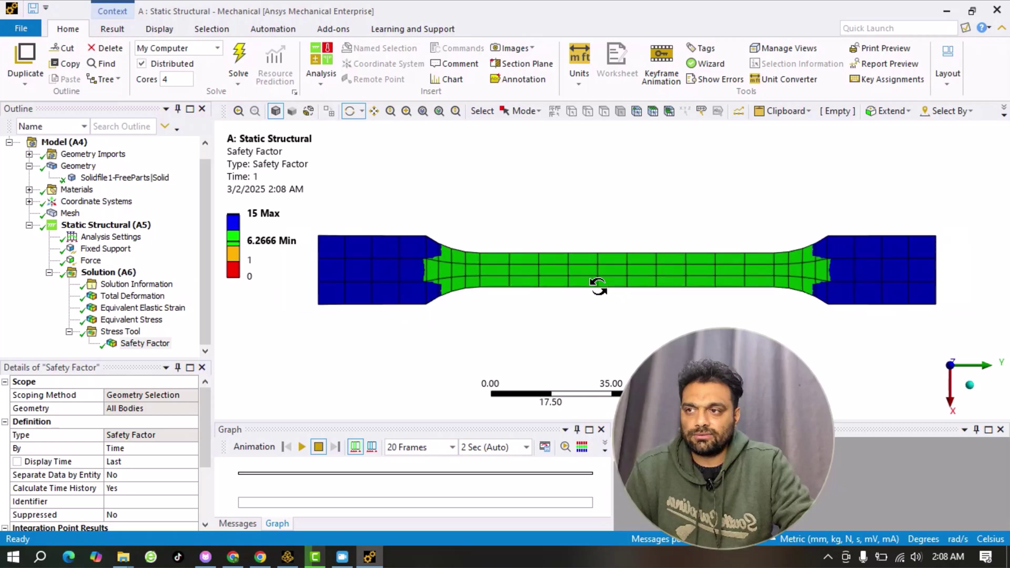
scroll(598, 287, "up", 1)
scroll(598, 286, "down", 1)
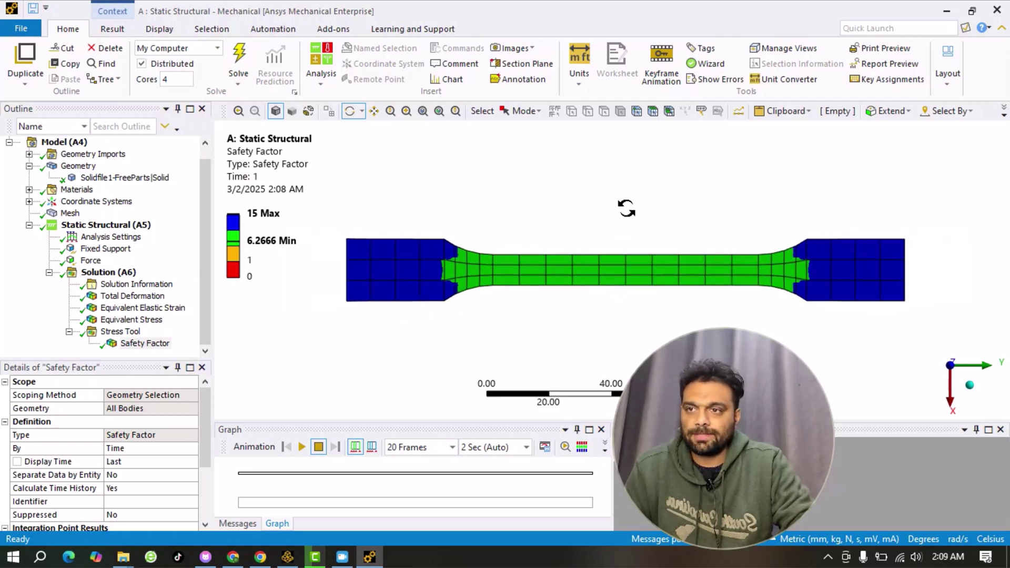
left_click(373, 111)
left_click_drag(549, 278, 608, 258)
scroll(561, 256, "up", 2)
scroll(598, 249, "down", 1)
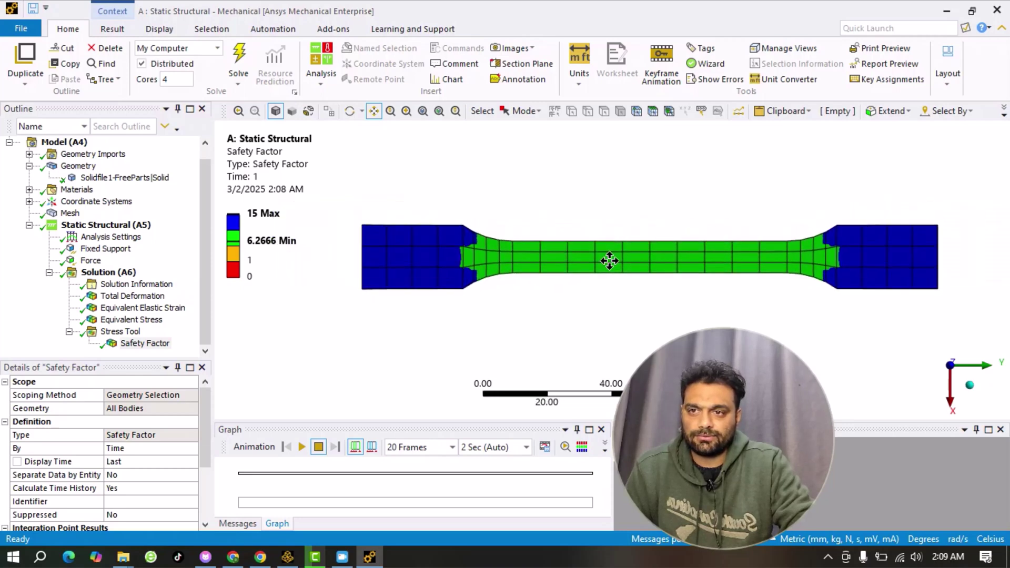
Export the Total Deformation plot to an image file, turning off Current Graphics Display and setting the Font Magnification Factor to 3
left_click(120, 296)
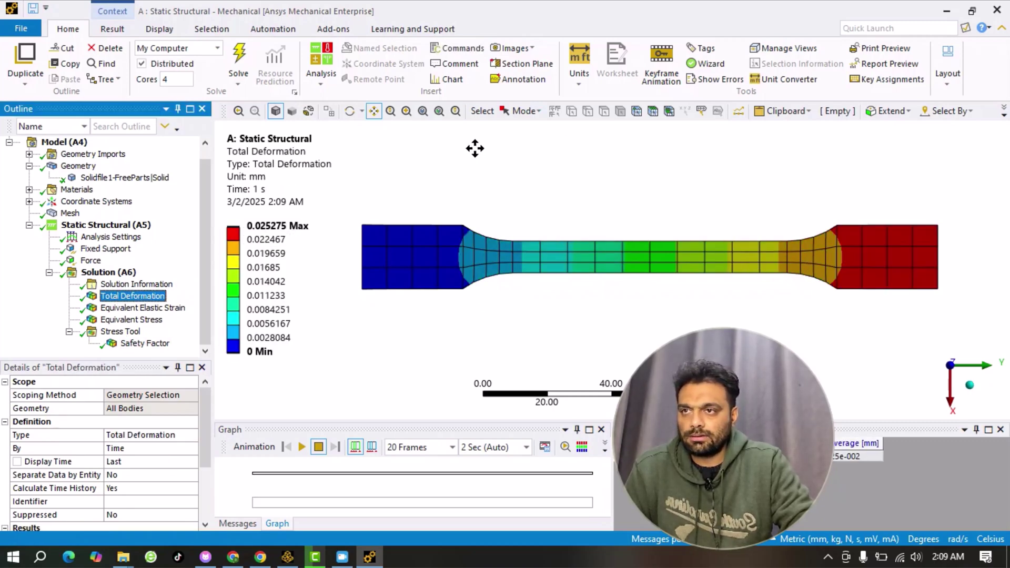
left_click(521, 51)
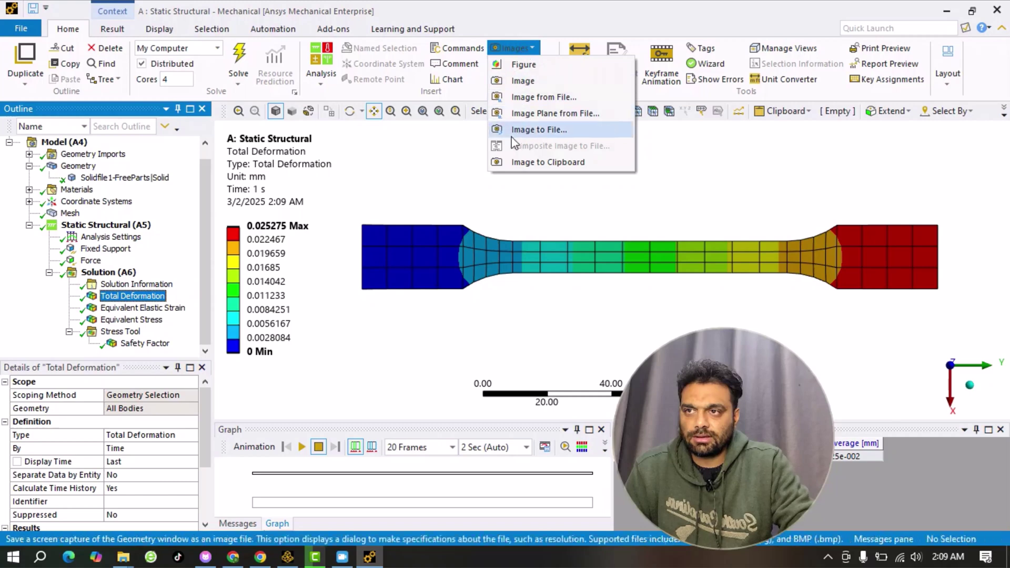
left_click(551, 132)
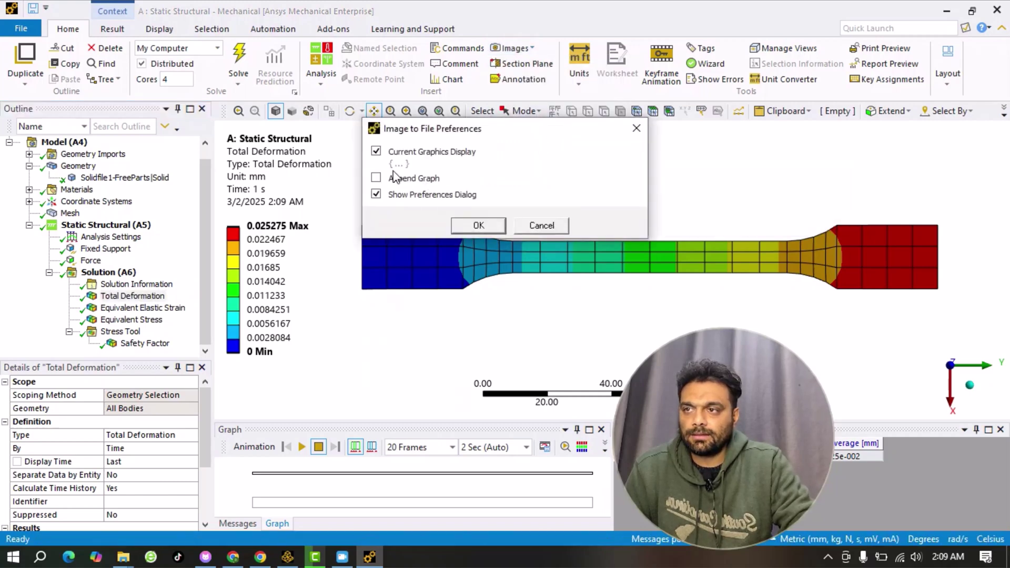
left_click(376, 152)
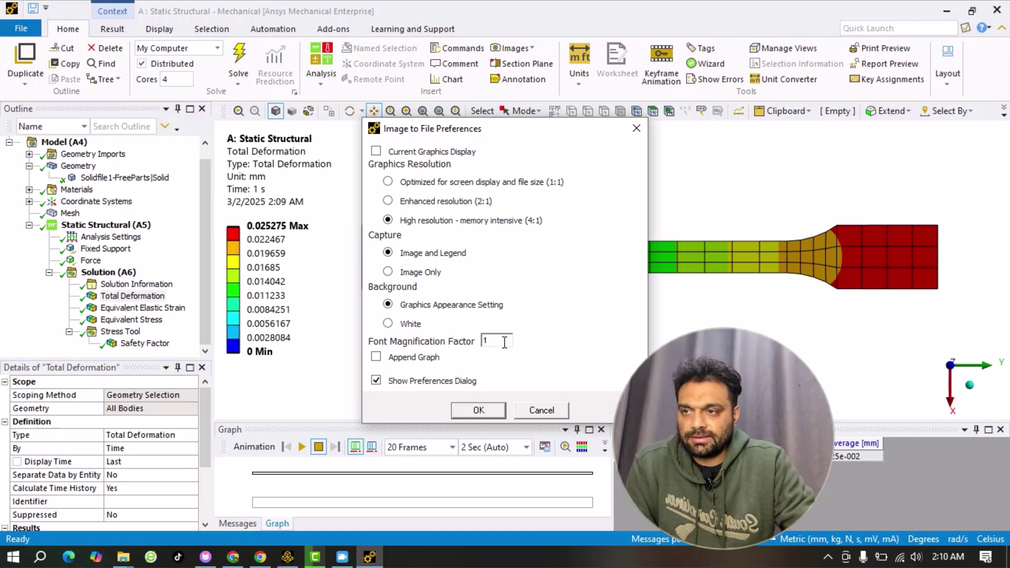
left_click_drag(490, 342, 476, 344)
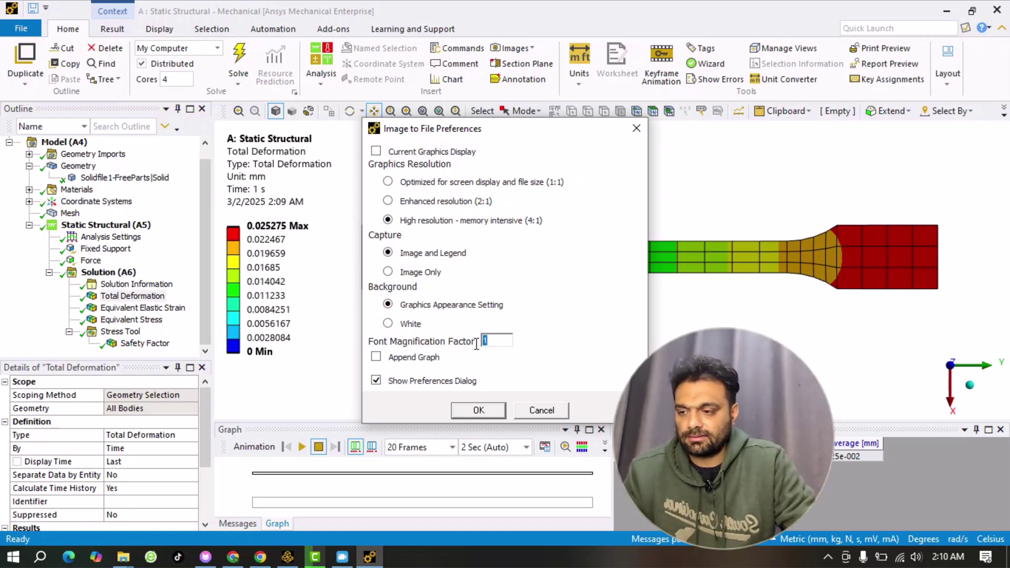
type("3")
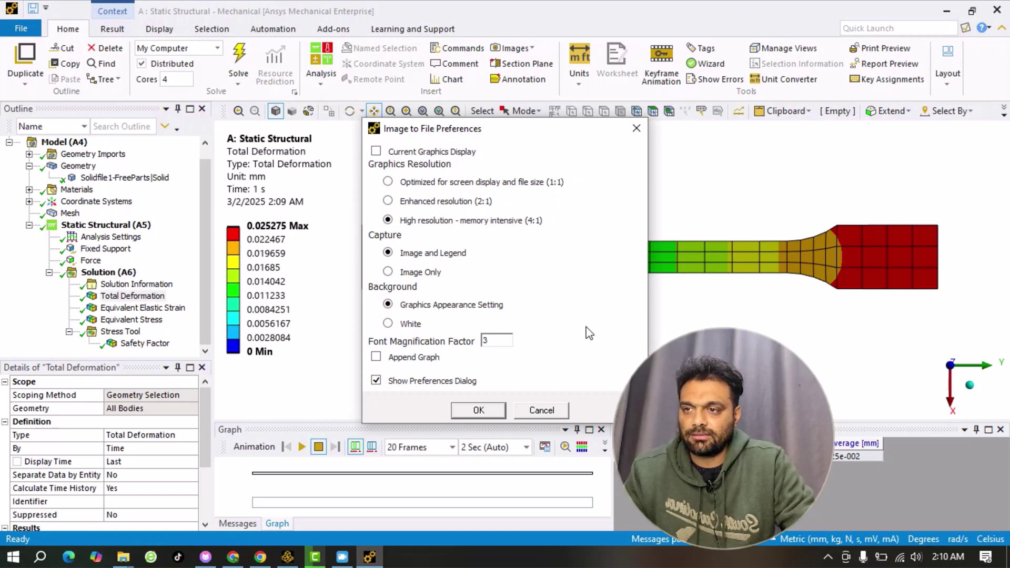
left_click(477, 411)
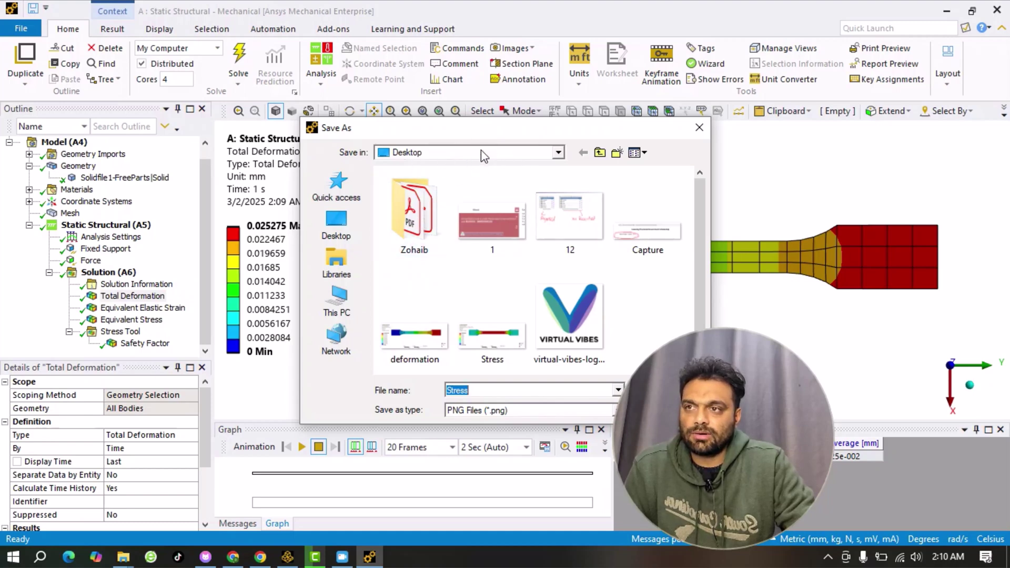
Save the Total Deformation image to the Desktop as deformation1 in PNG format
left_click(493, 394)
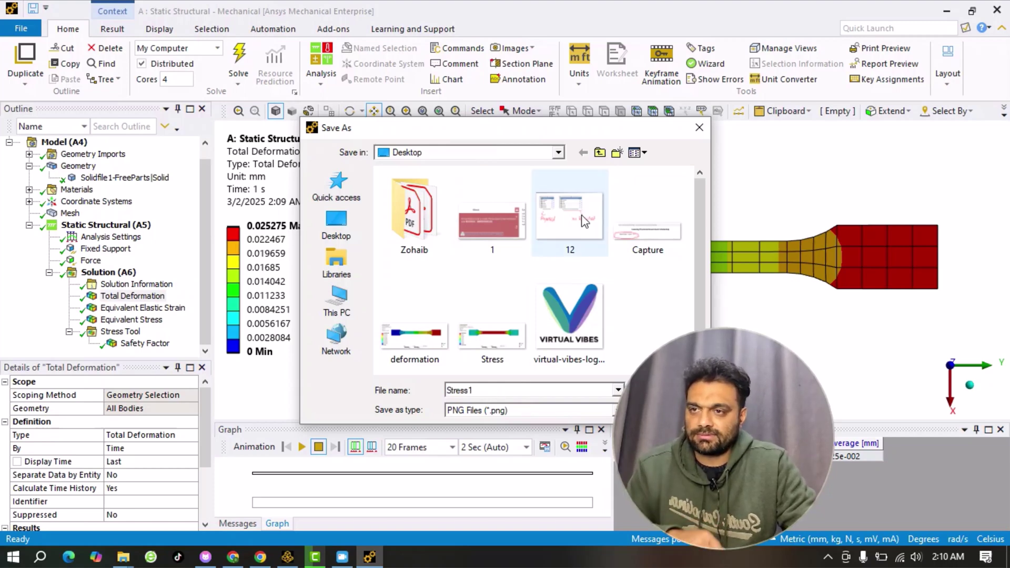
left_click_drag(572, 128, 489, 106)
left_click(339, 324)
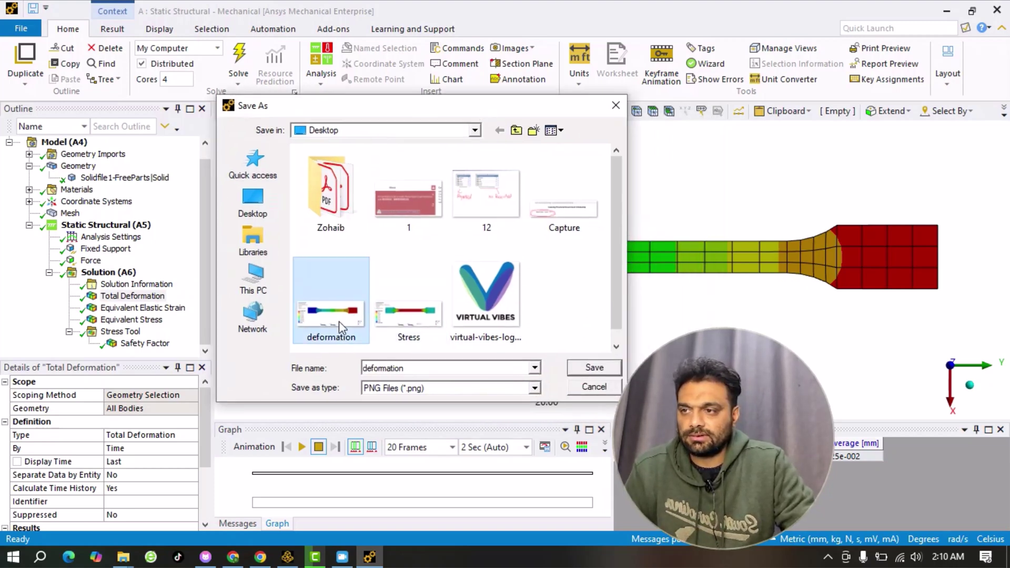
double_click(432, 369)
left_click(417, 370)
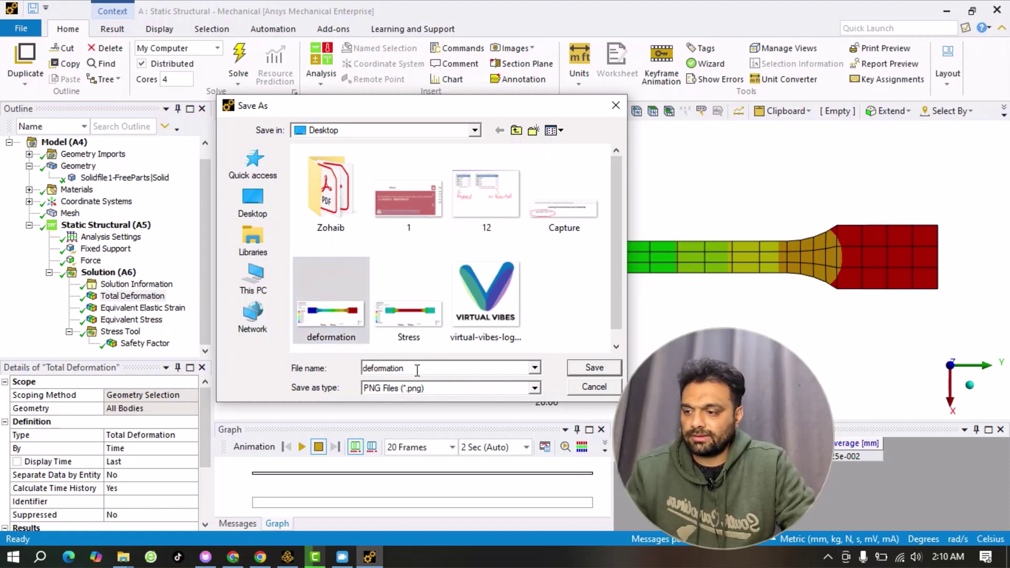
type("1")
left_click(535, 388)
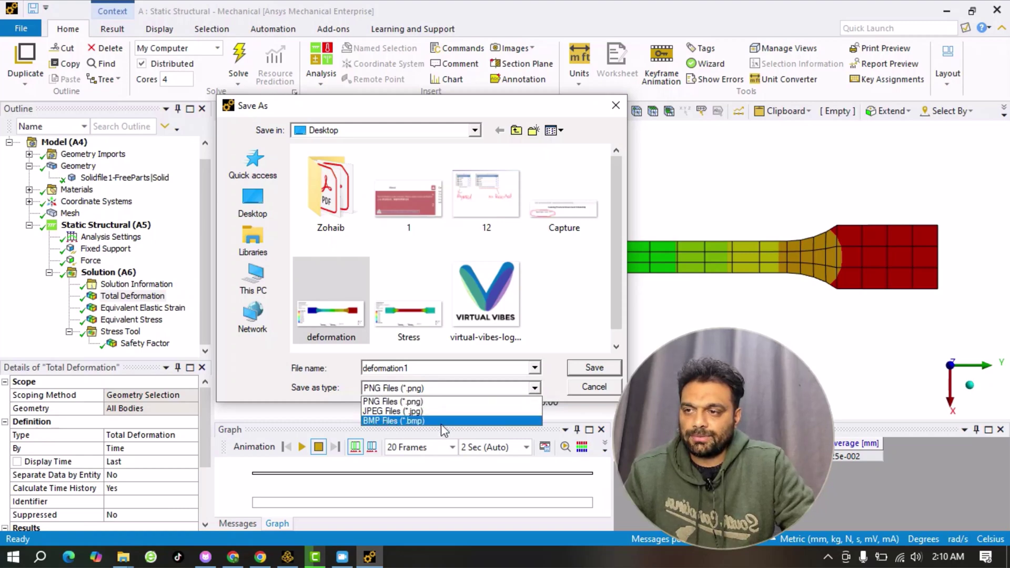
left_click(427, 403)
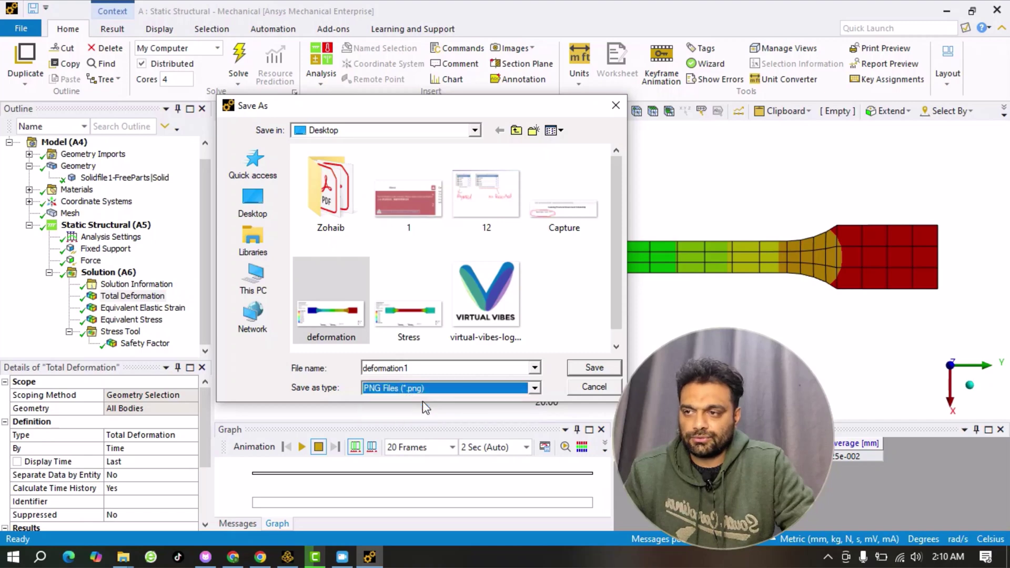
left_click(617, 368)
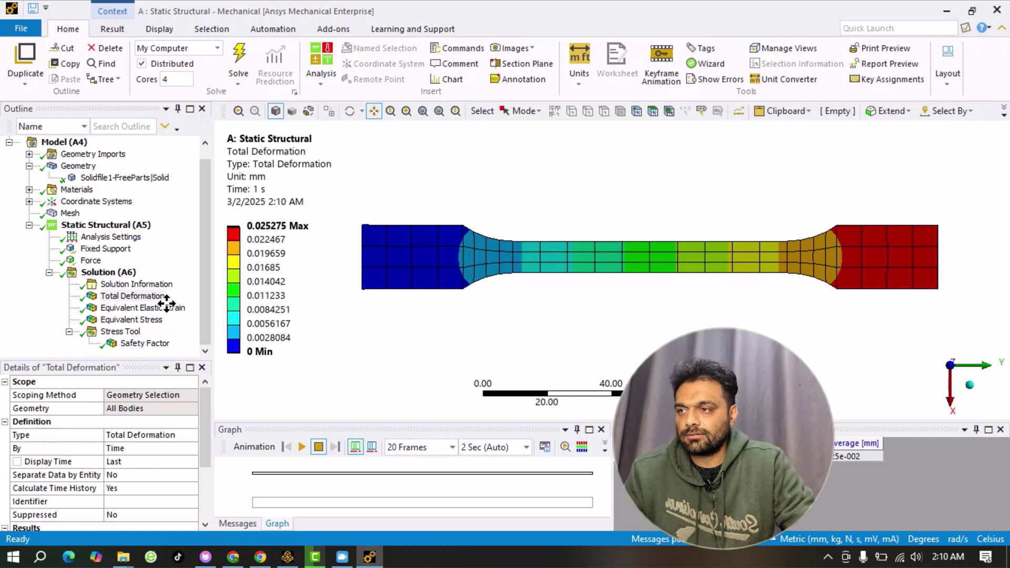
Show the Equivalent Stress result and export it to an image file with a Font Magnification Factor of 3
left_click(132, 319)
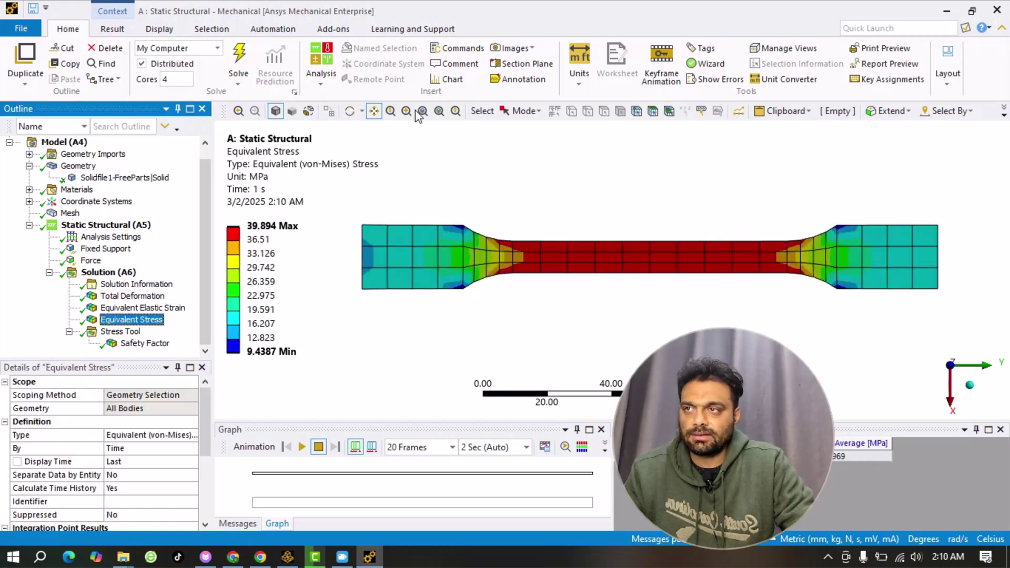
left_click(518, 49)
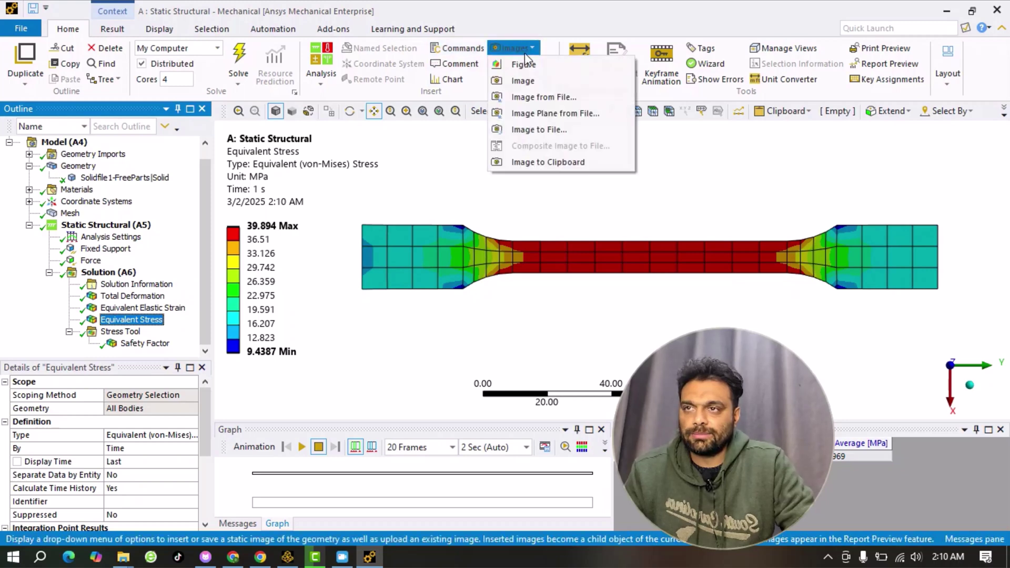
left_click(526, 129)
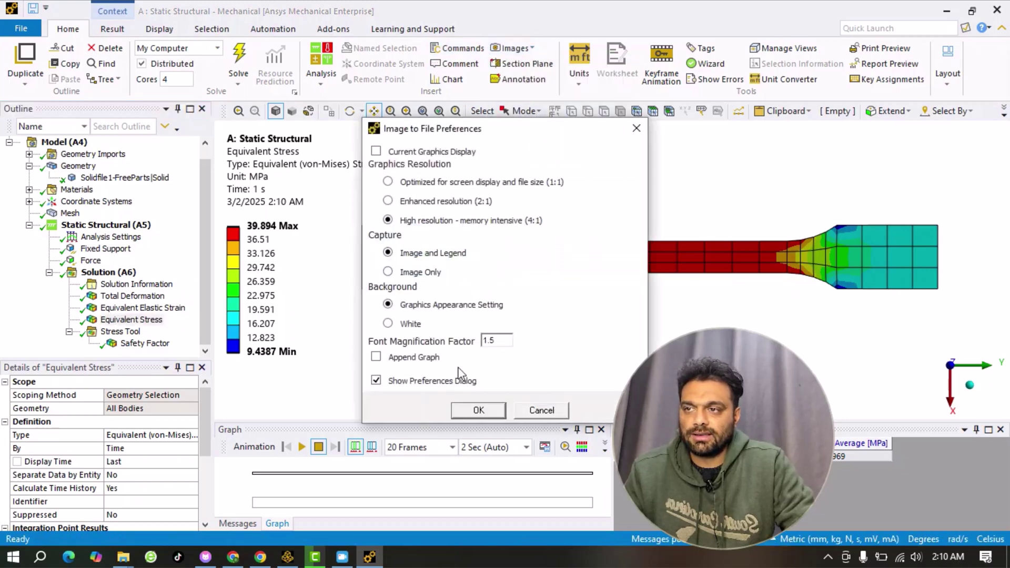
left_click_drag(500, 340, 468, 348)
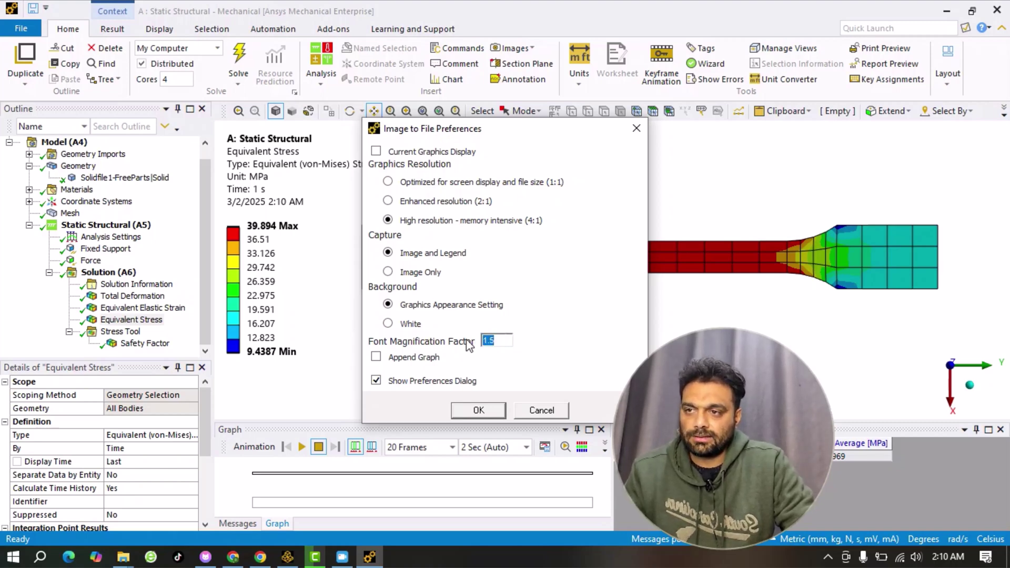
type("3")
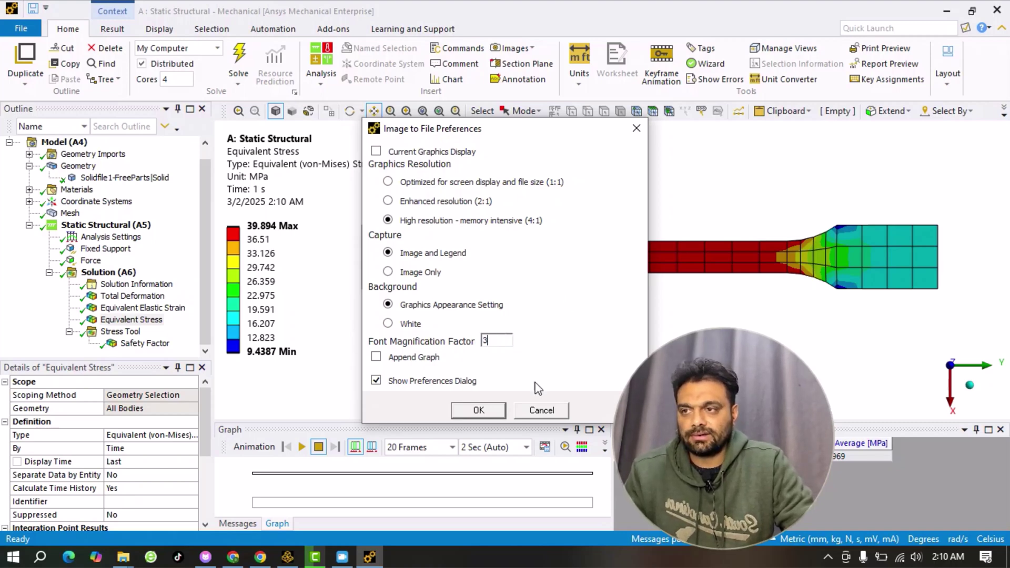
left_click(476, 410)
Save the Equivalent Stress image to the Desktop as Stress_2 in PNG format
left_click(419, 367)
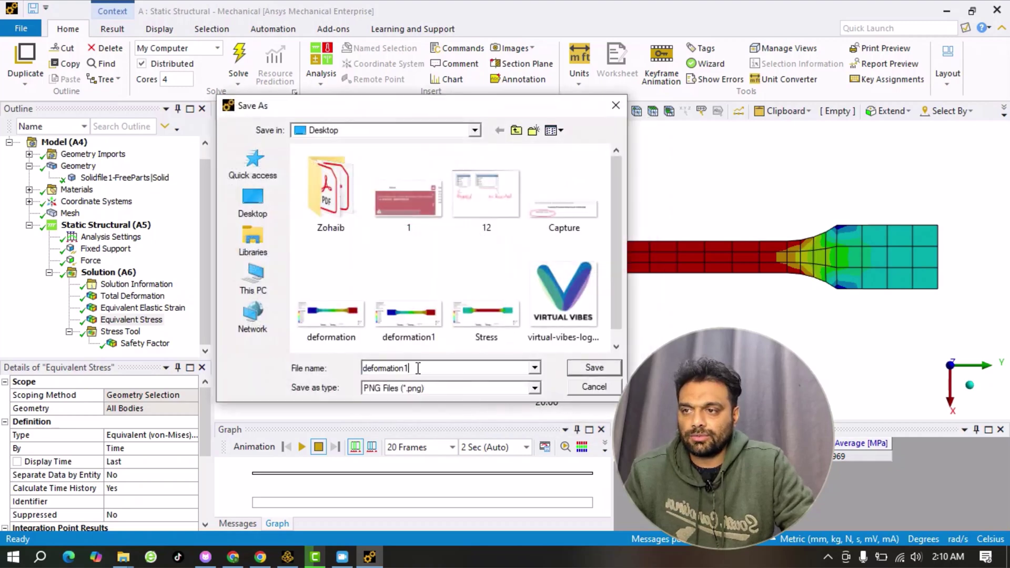
left_click(471, 329)
left_click(395, 368)
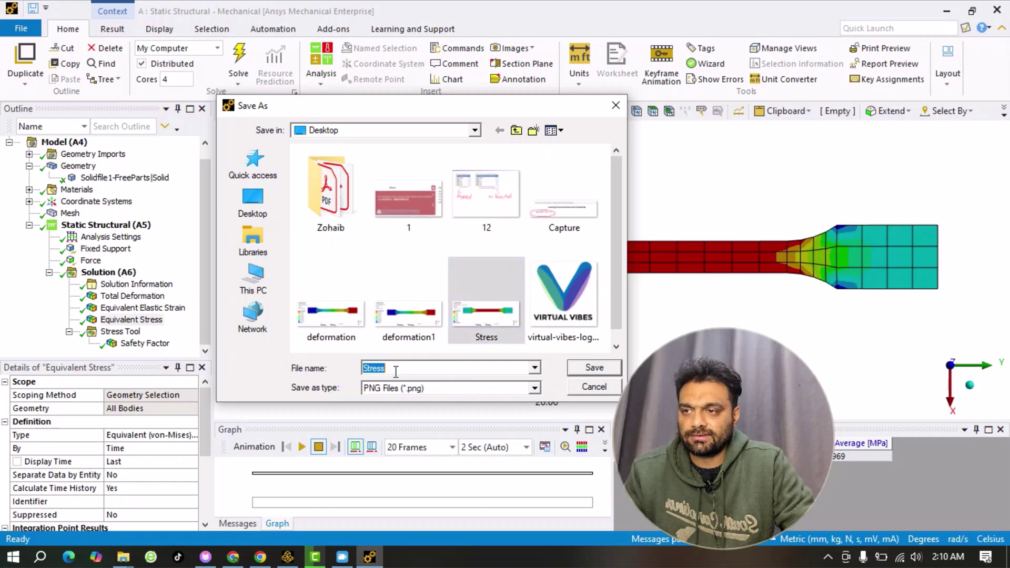
left_click(391, 368)
type("_2")
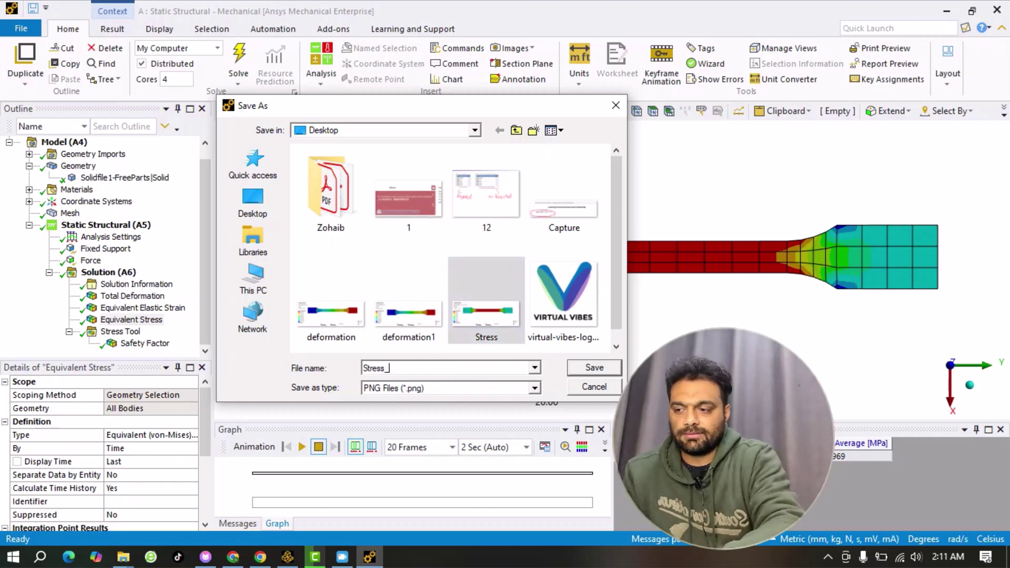
left_click(595, 369)
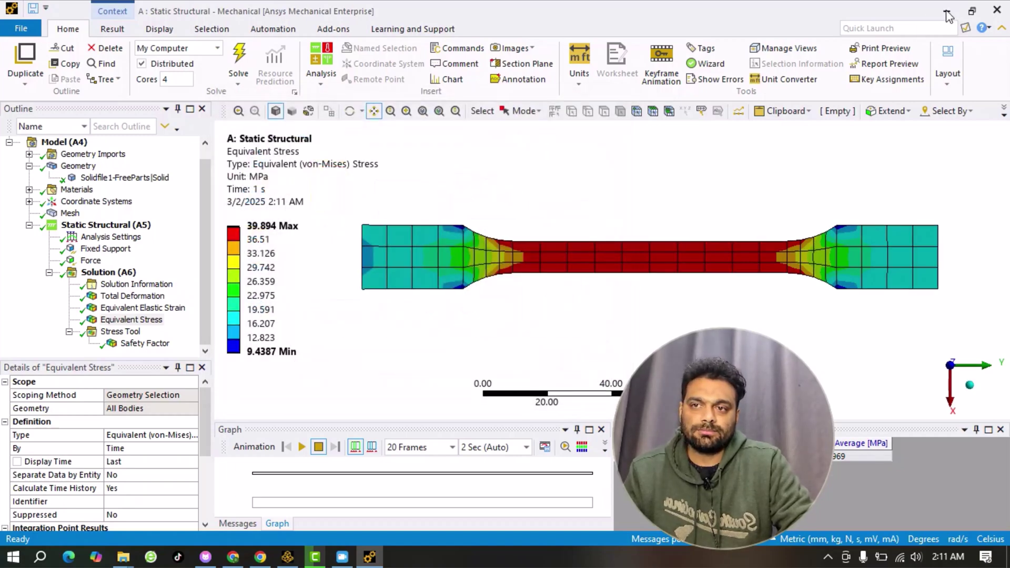
Open the exported Stress_2 image from the Desktop to check its legend and contours, close it and return to Ansys Mechanical
left_click(947, 12)
left_click(918, 9)
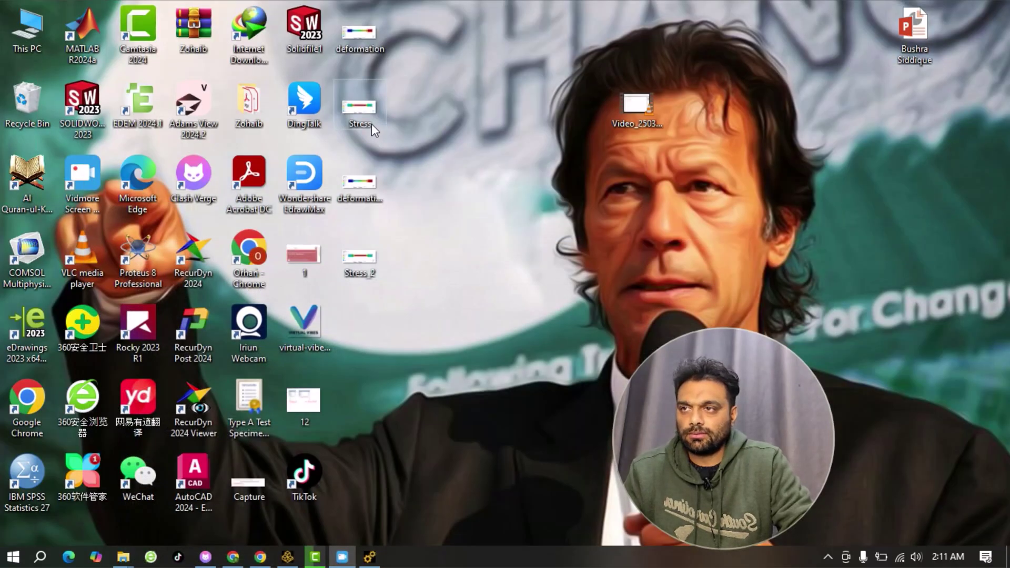
double_click(355, 254)
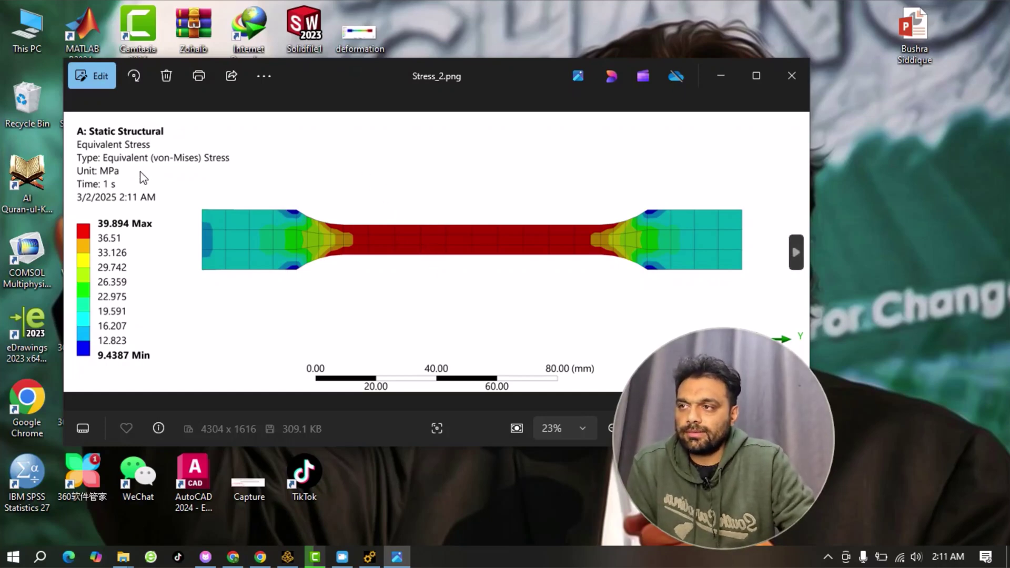
left_click(790, 77)
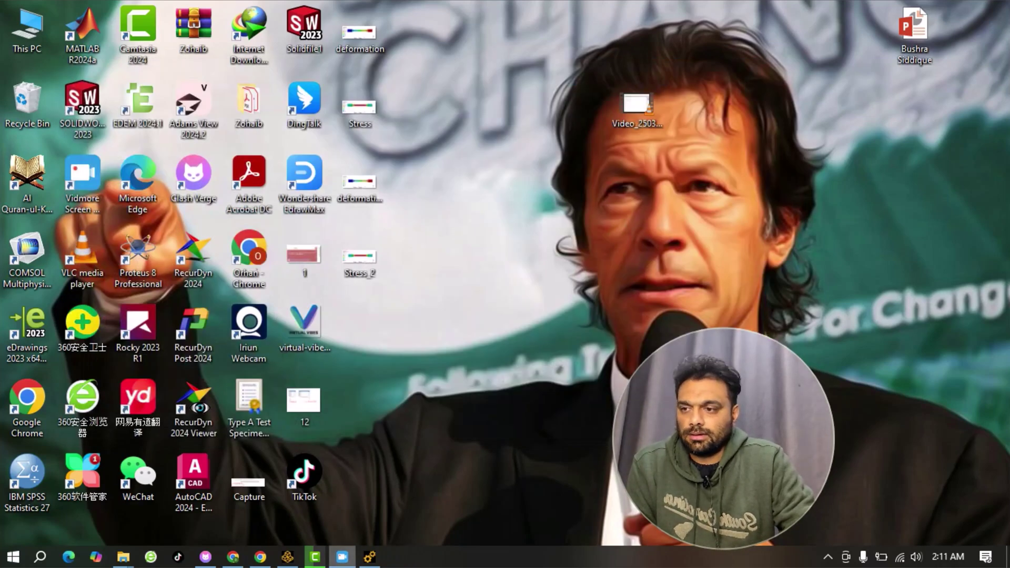
left_click(373, 553)
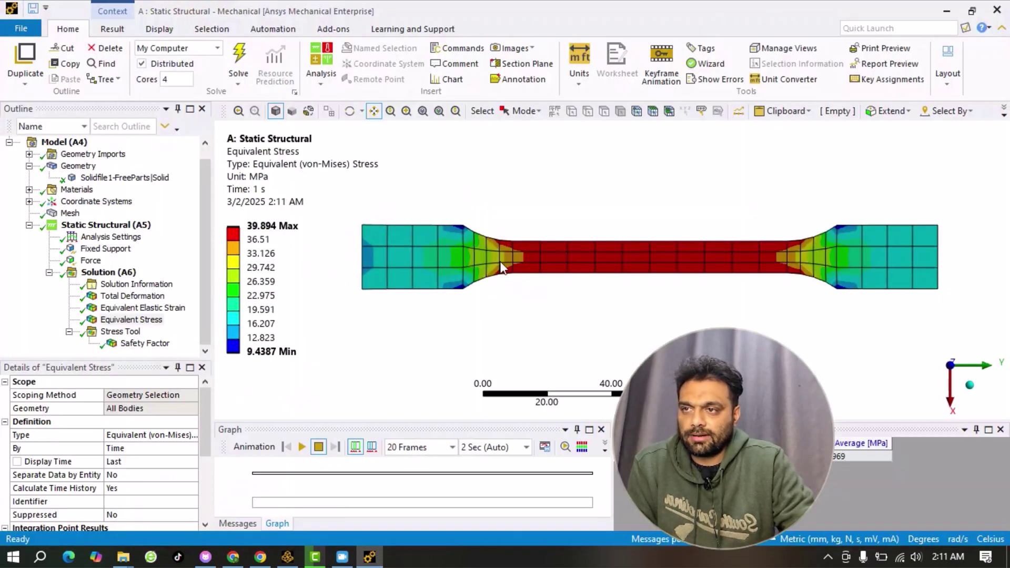
mouse_move(296, 226)
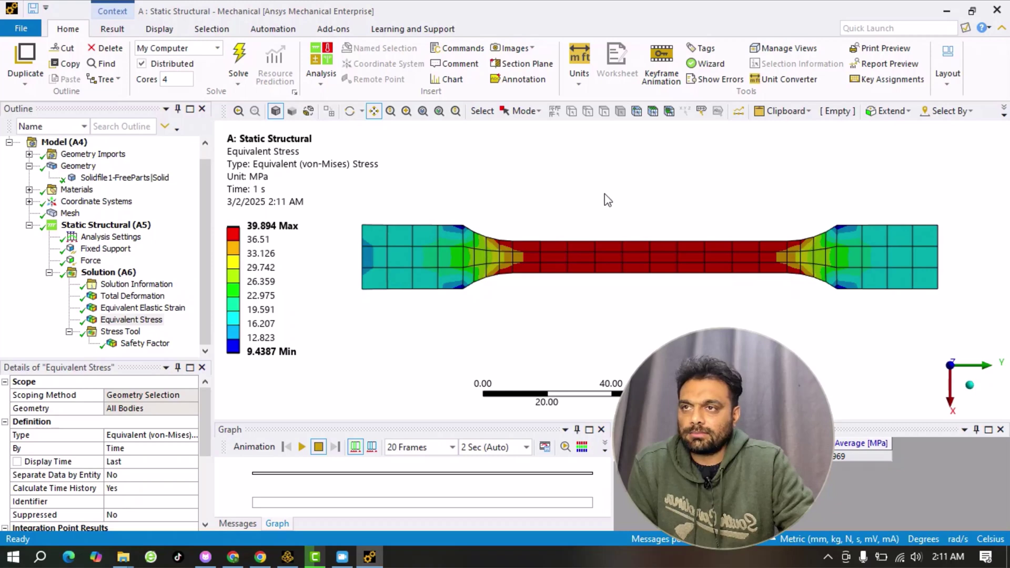
Save the project to the Desktop as a Workbench project file named Static_structural_analysis
left_click(27, 30)
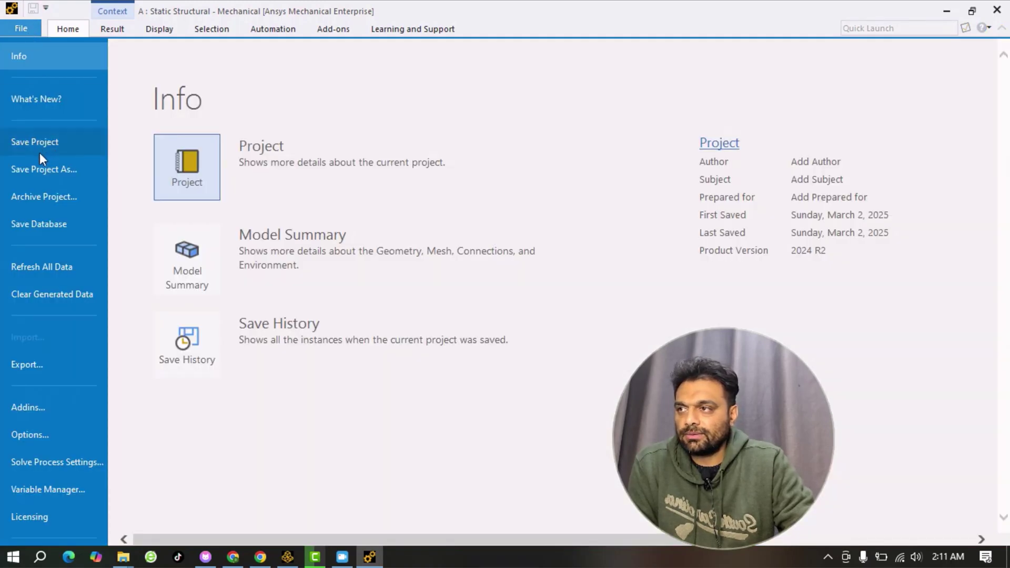
left_click(53, 175)
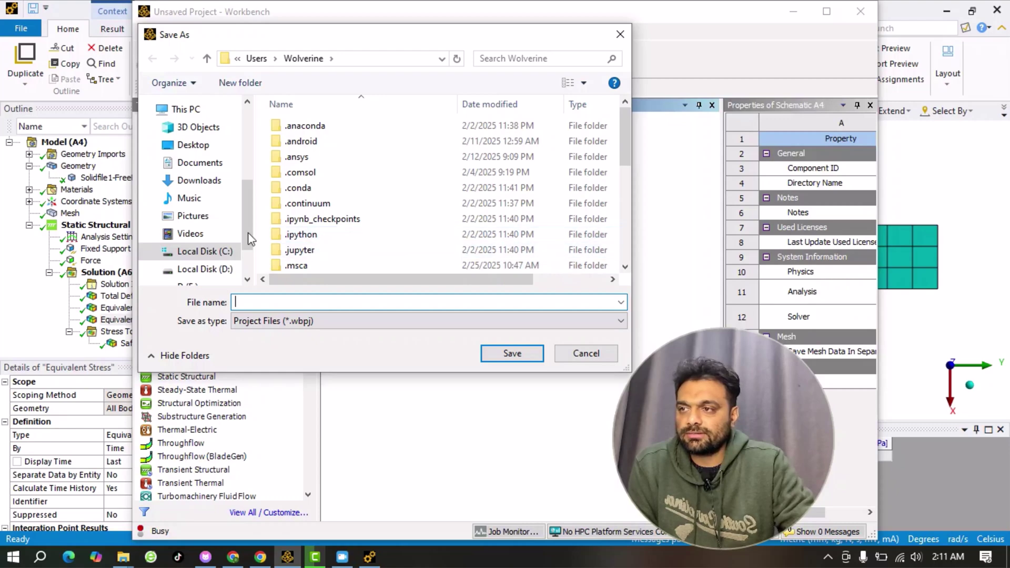
left_click(208, 150)
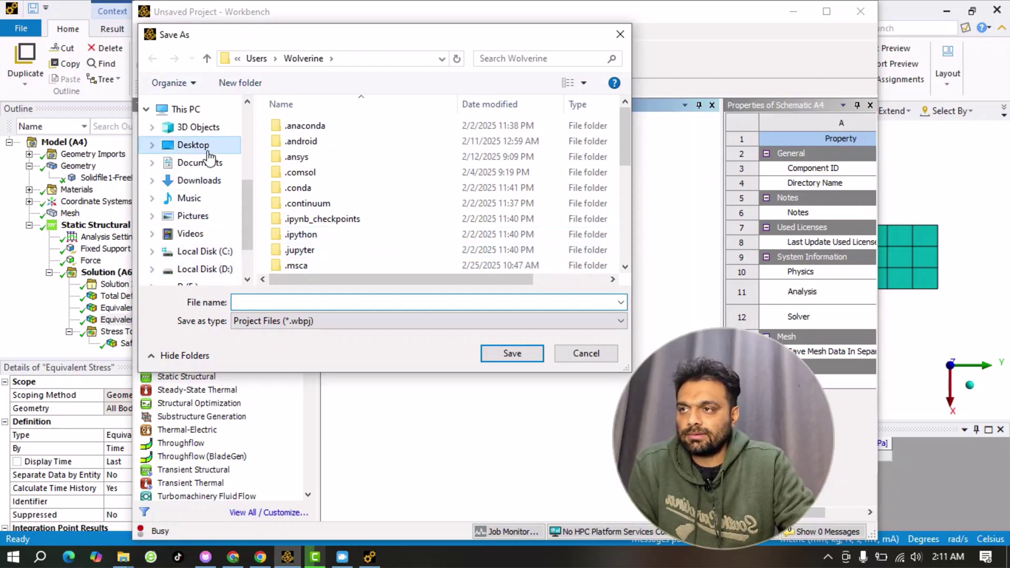
left_click(273, 304)
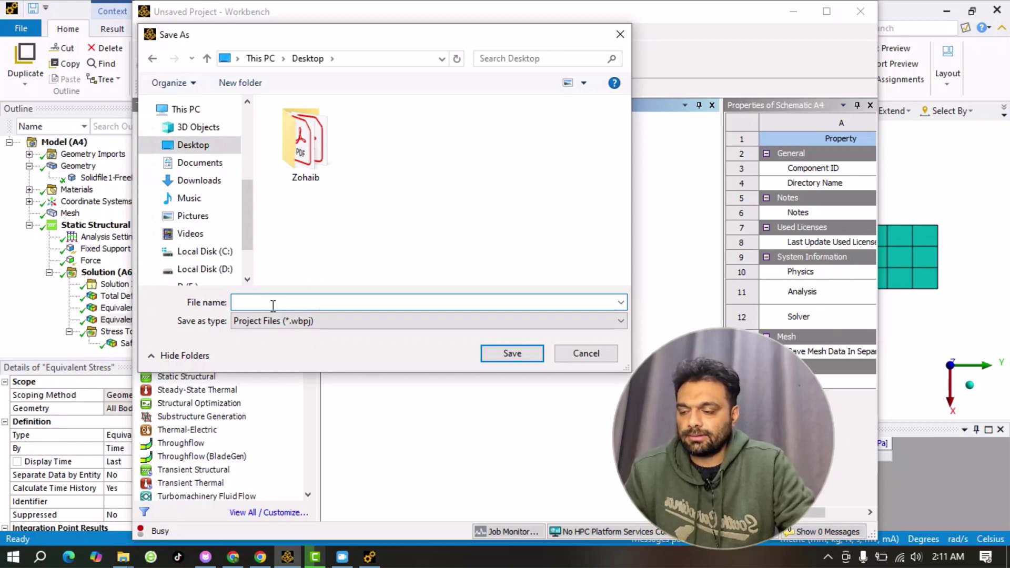
type("Stat")
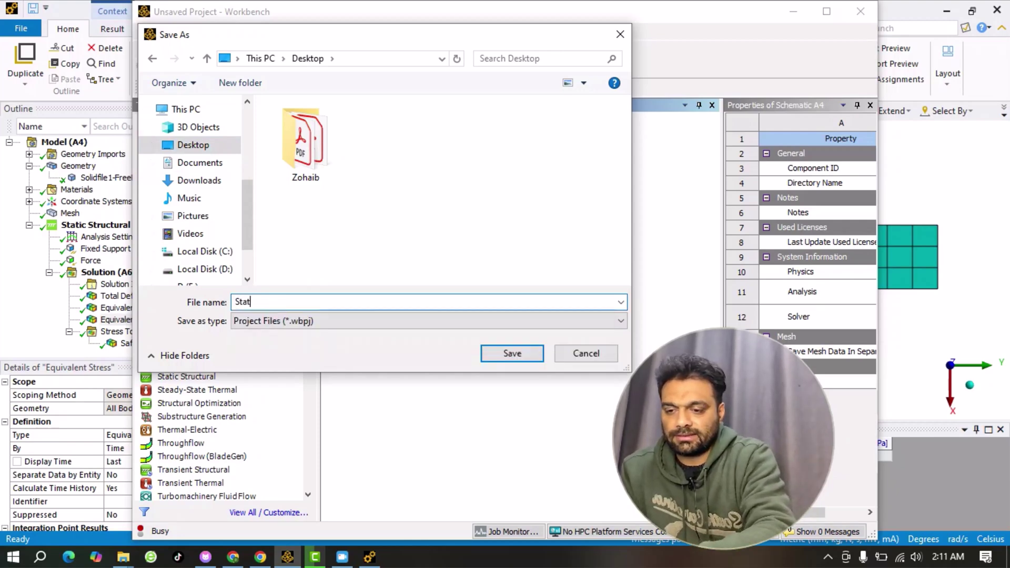
type("ic_structural_analysis")
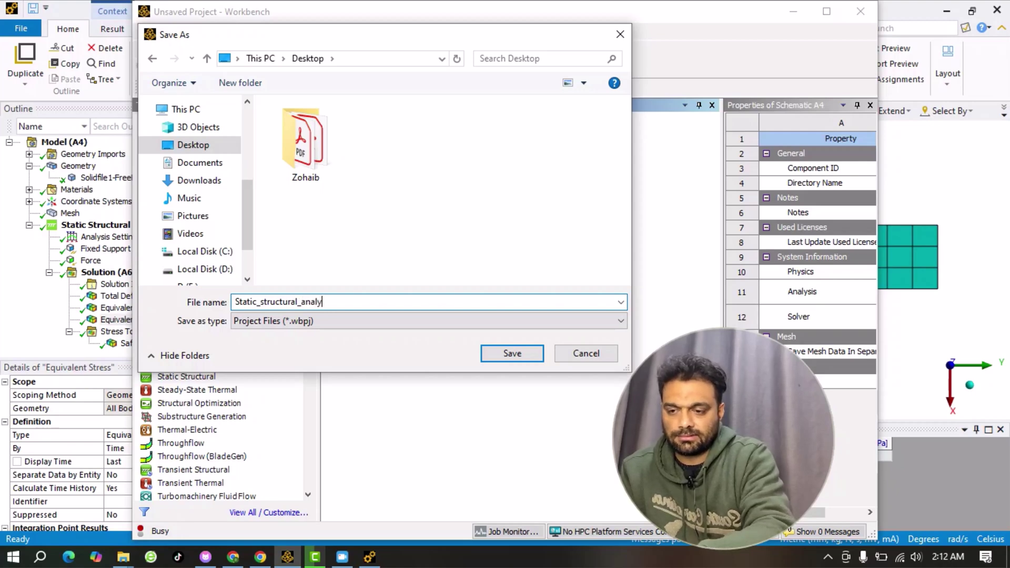
left_click(508, 352)
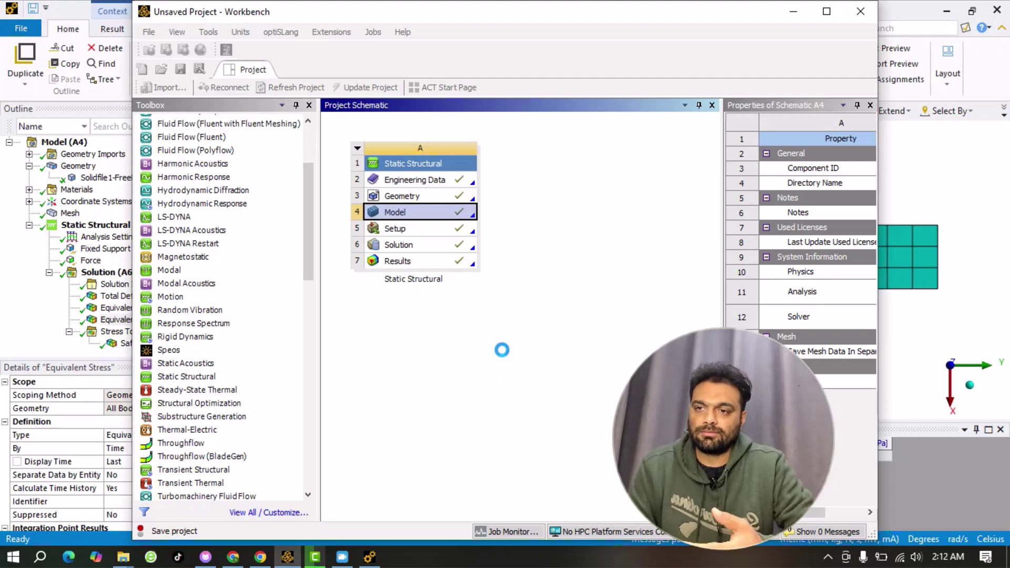